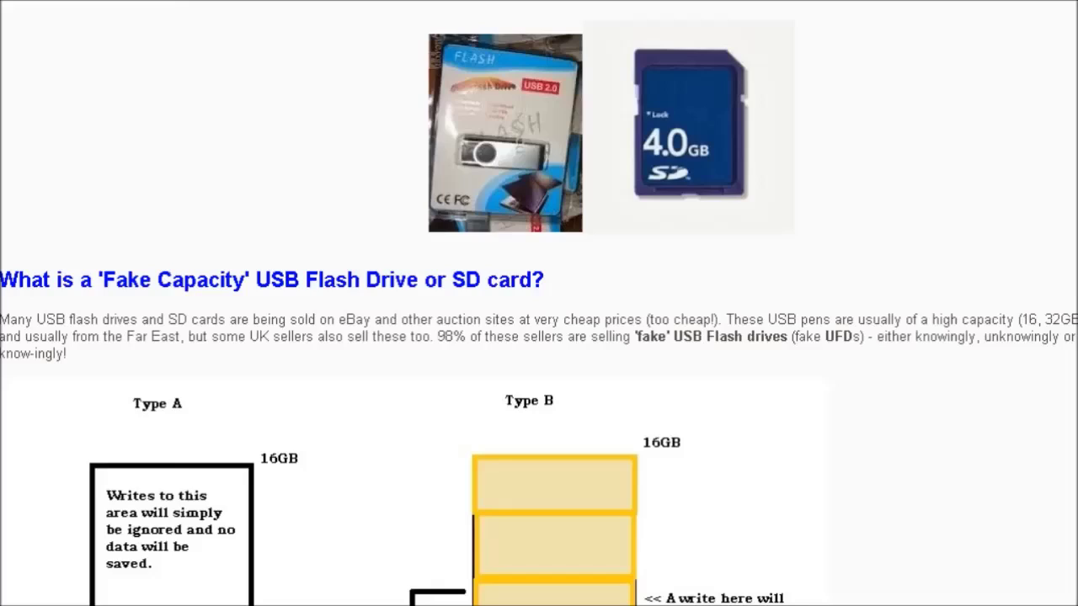
Scroll down to the Type A and Type B fake-drive diagrams and the eBay buyers warning
scroll(539, 337, down, 3)
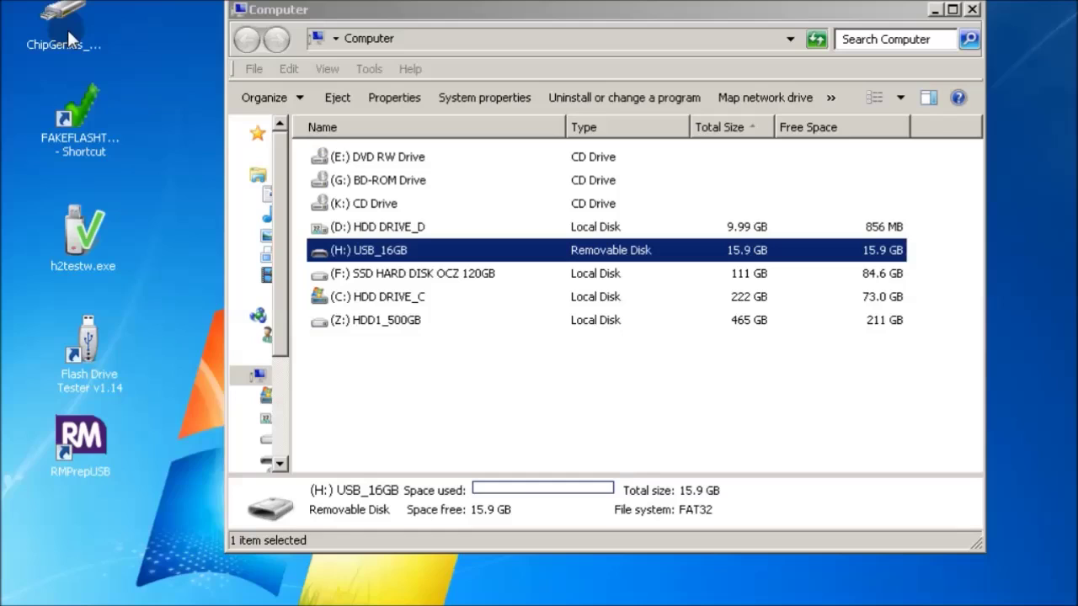
Launch ChipGenius to identify the USB drive's controller chip
double_click(67, 30)
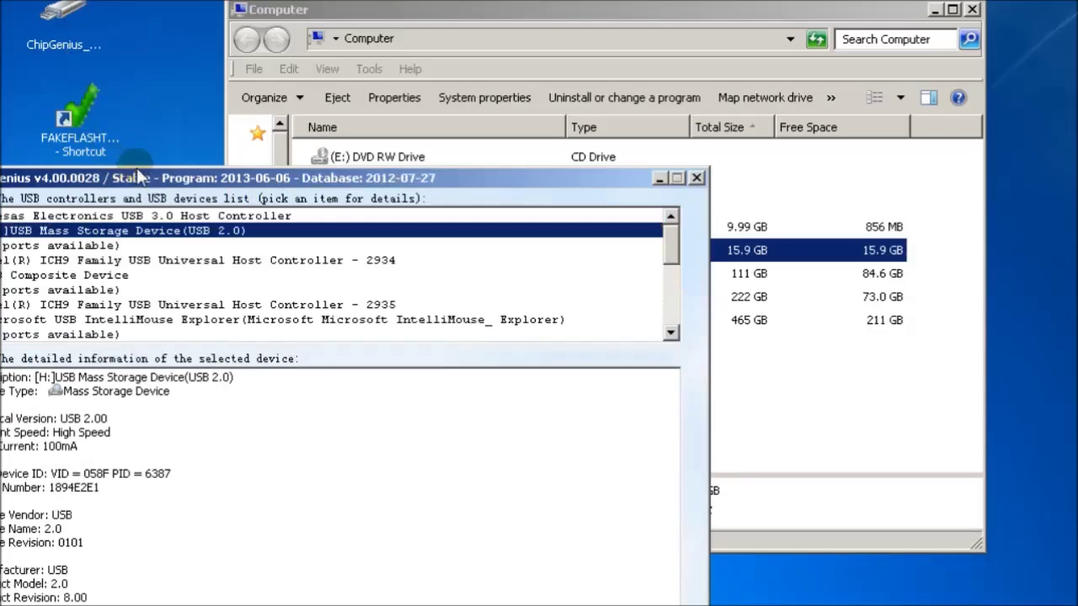
drag(297, 179, 534, 6)
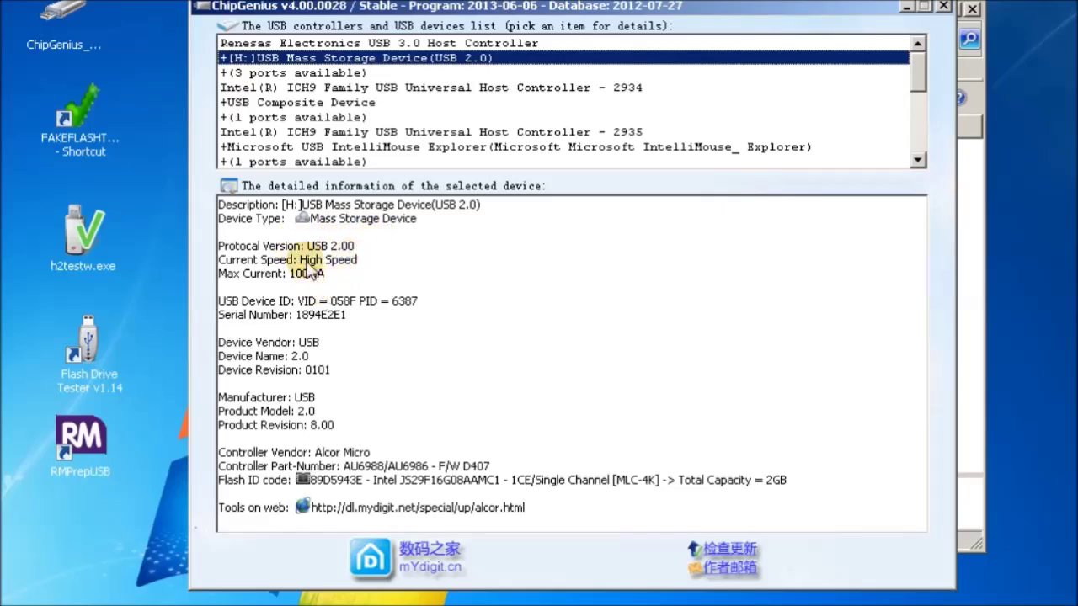
drag(350, 319, 294, 322)
click(354, 328)
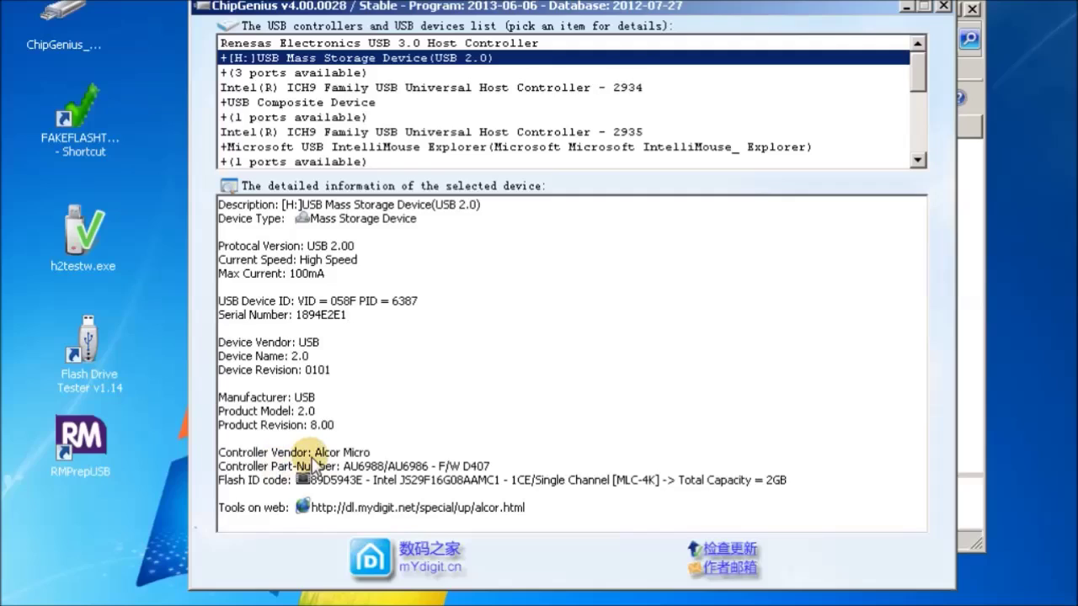
drag(315, 455, 386, 466)
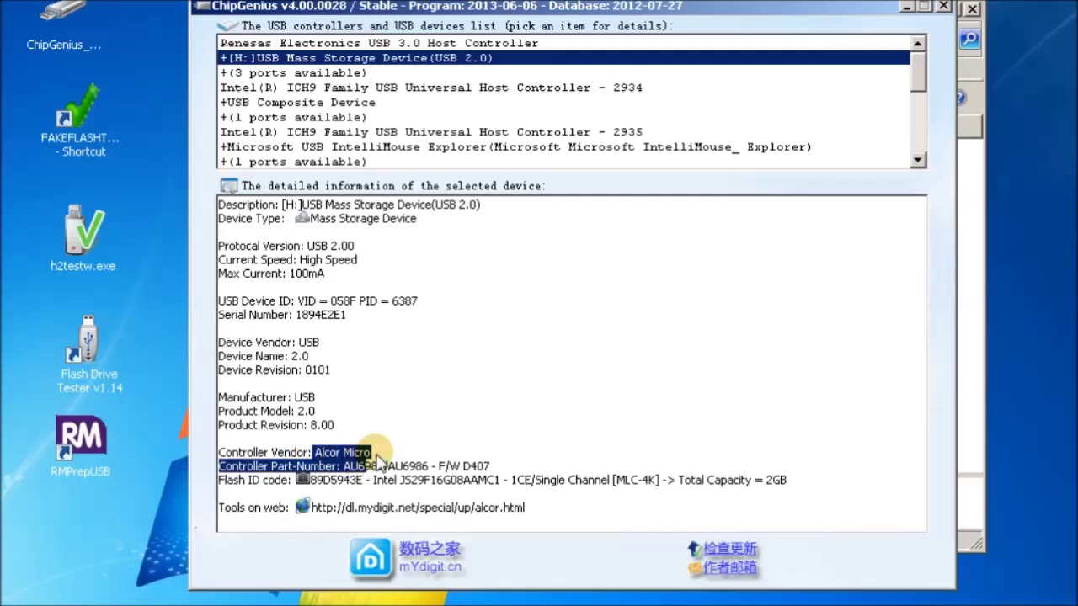
click(375, 455)
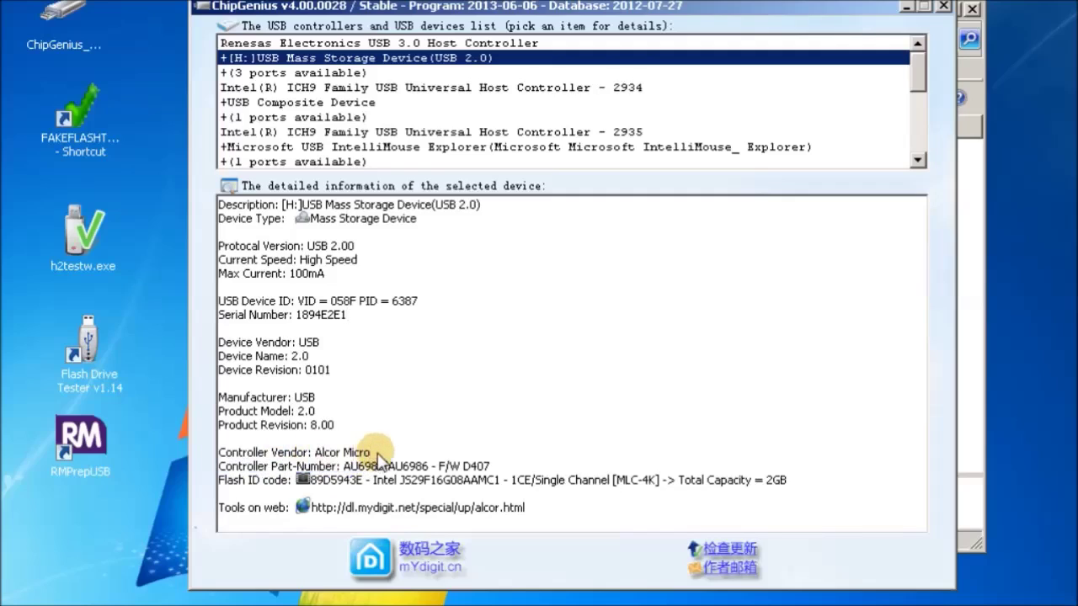
double_click(355, 453)
click(375, 453)
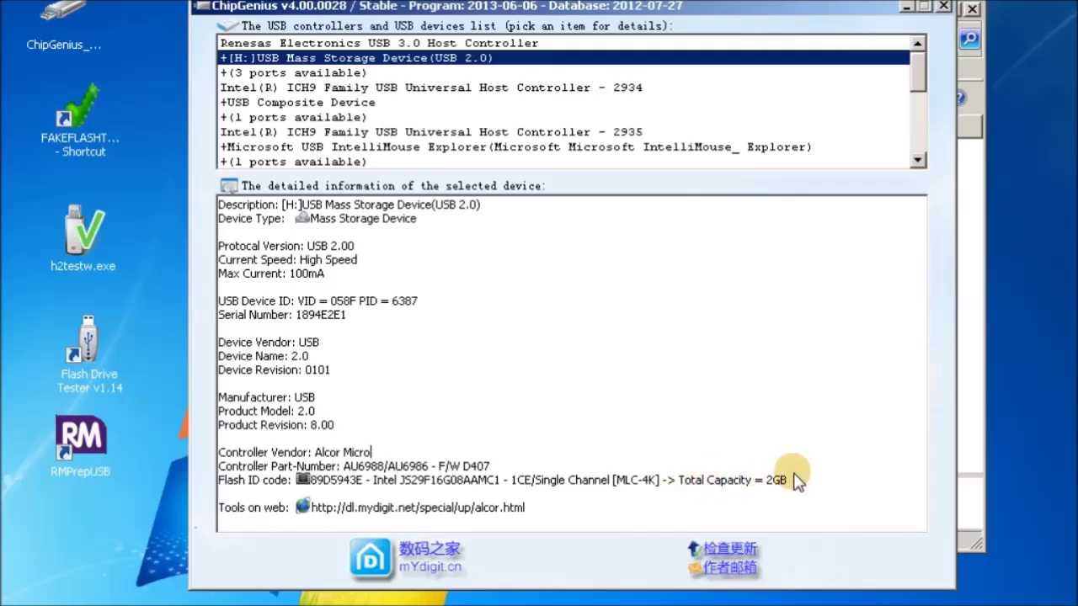
drag(792, 487, 766, 486)
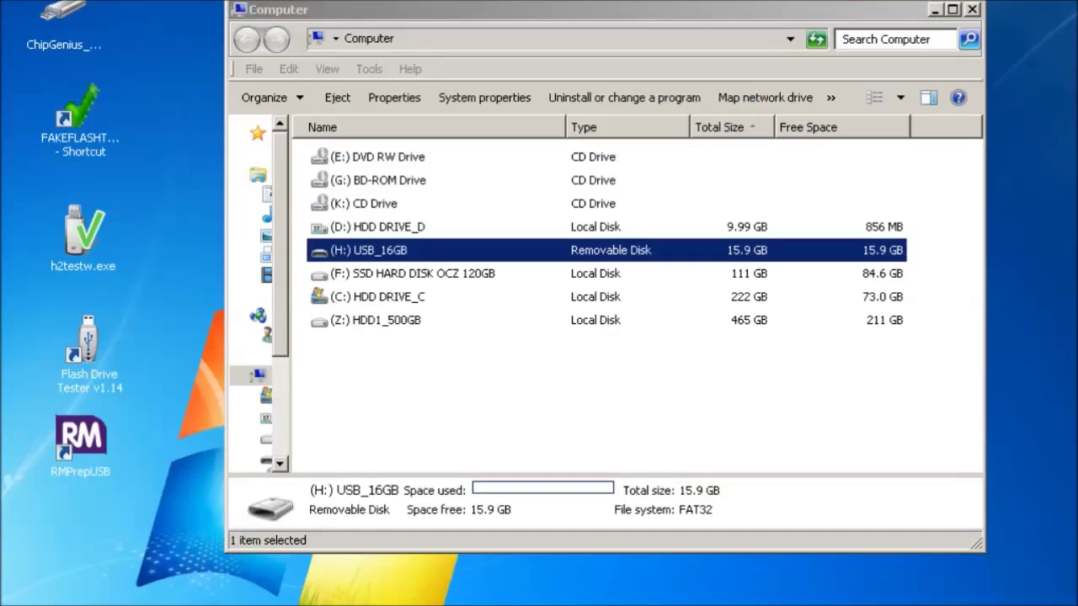
Launch H2testw, allowing the unverified program past the security warning
double_click(75, 243)
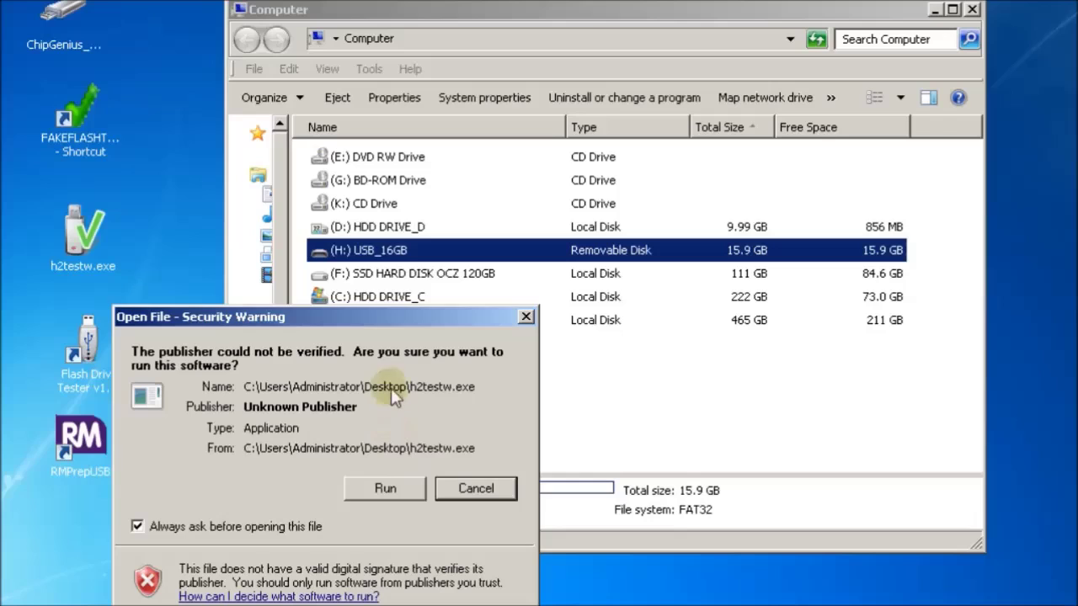
drag(391, 324, 517, 155)
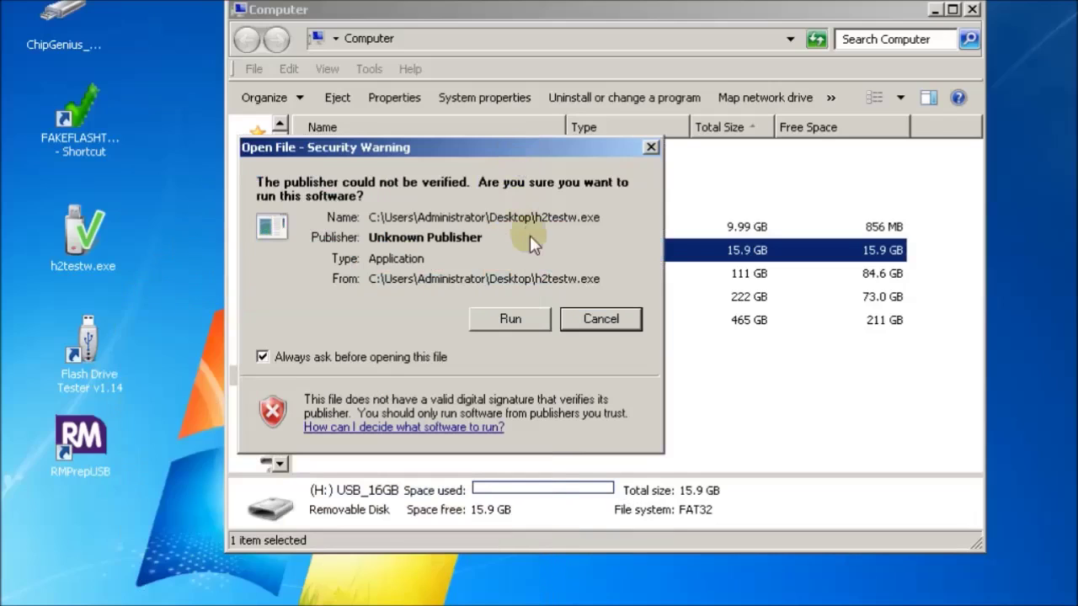
click(521, 321)
drag(442, 341, 641, 209)
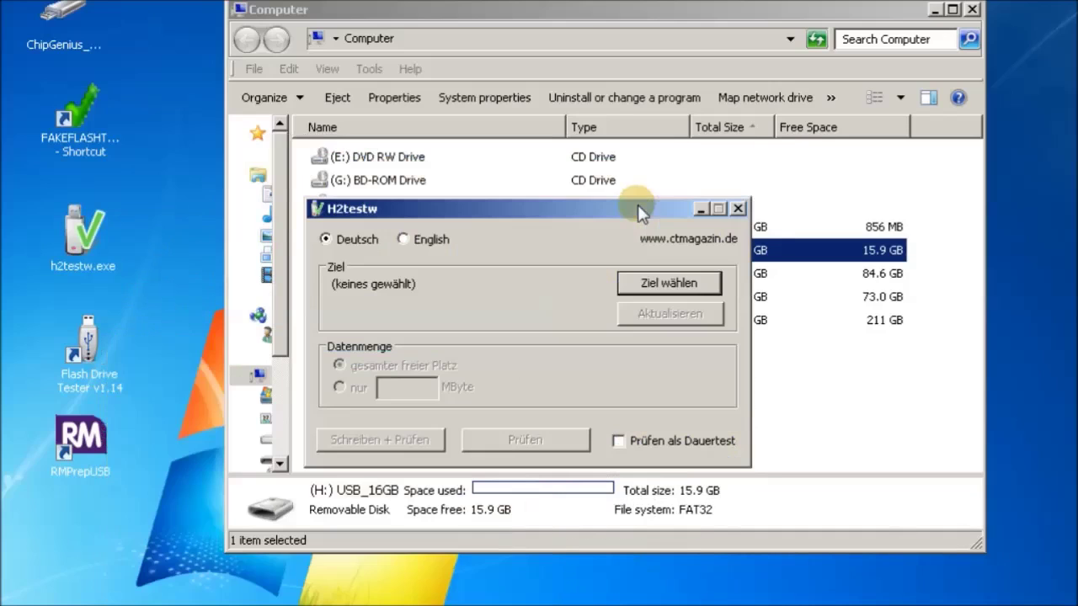
Switch H2testw to English and select USB_16GB (H:) as the test target
click(406, 240)
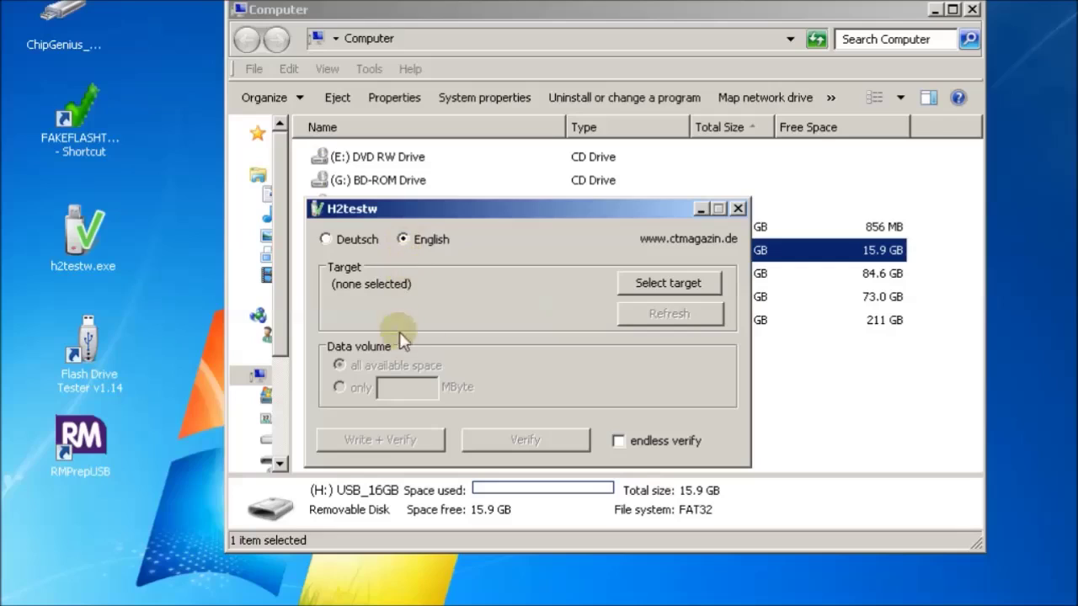
click(701, 278)
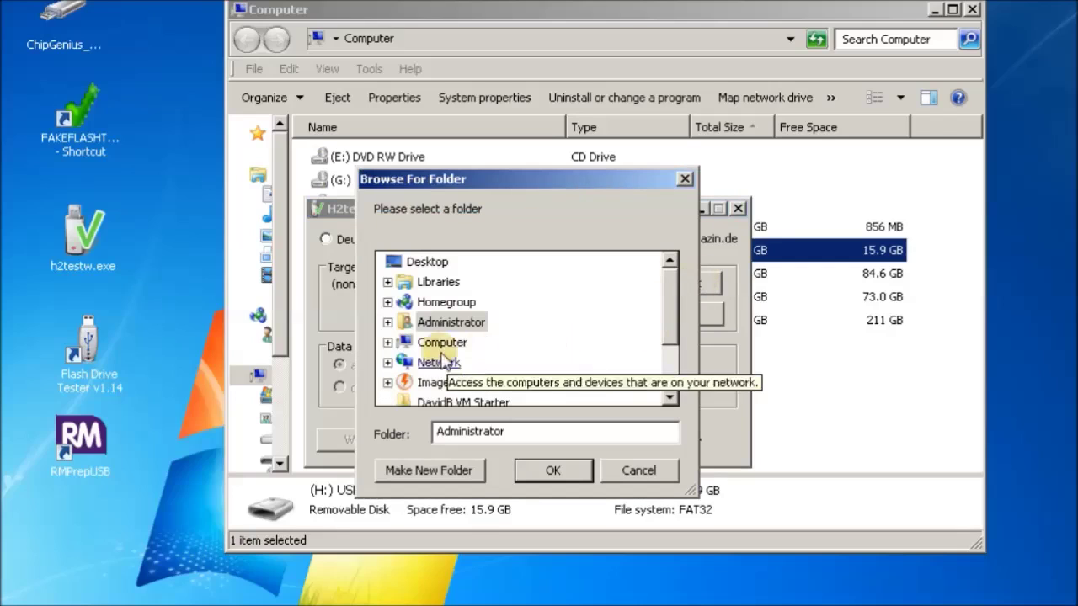
click(387, 342)
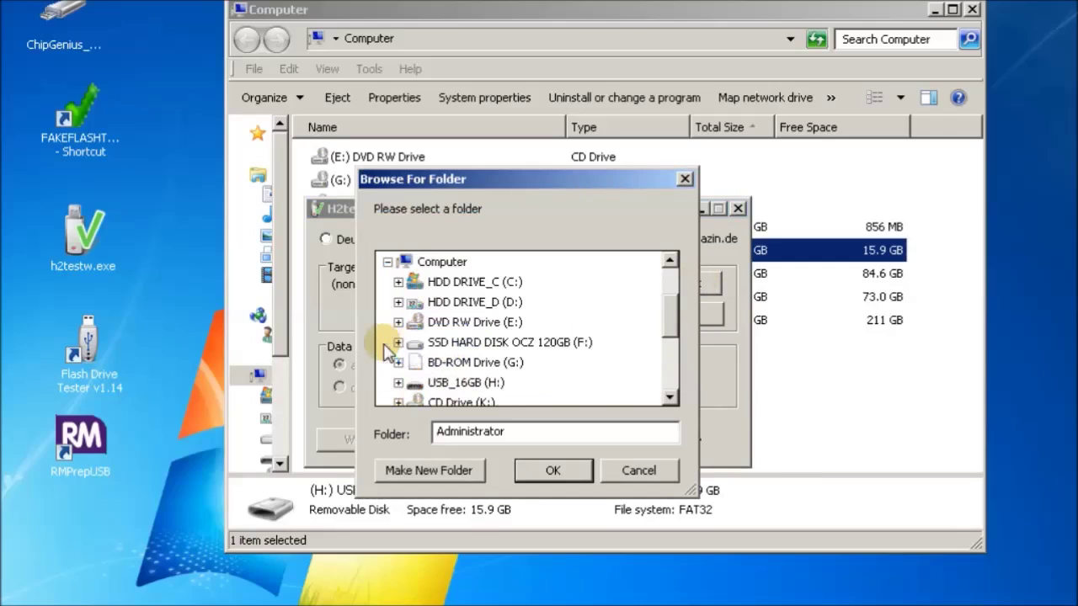
click(454, 383)
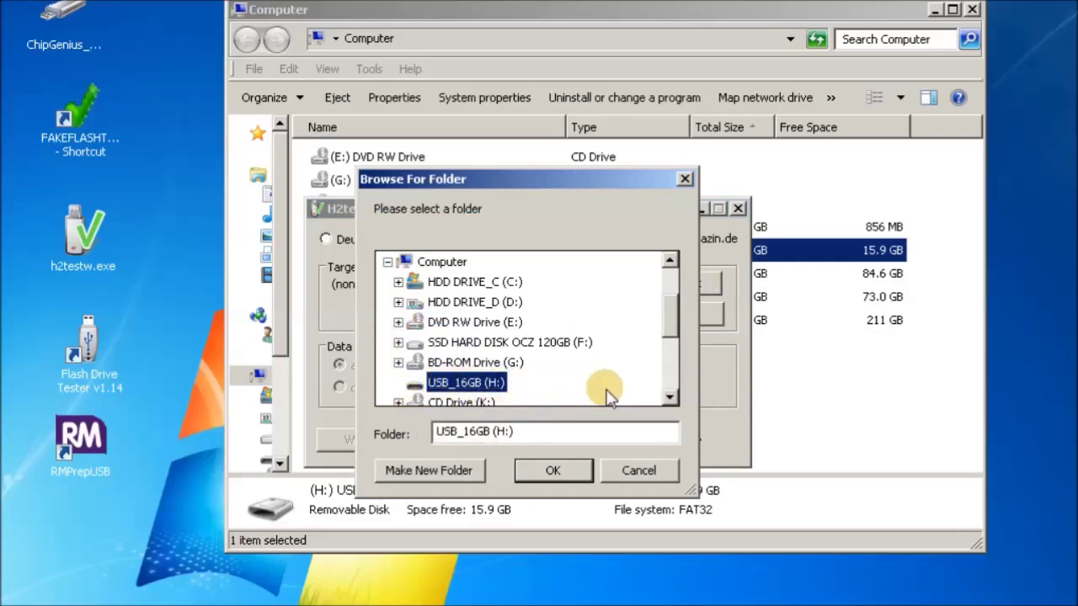
click(553, 471)
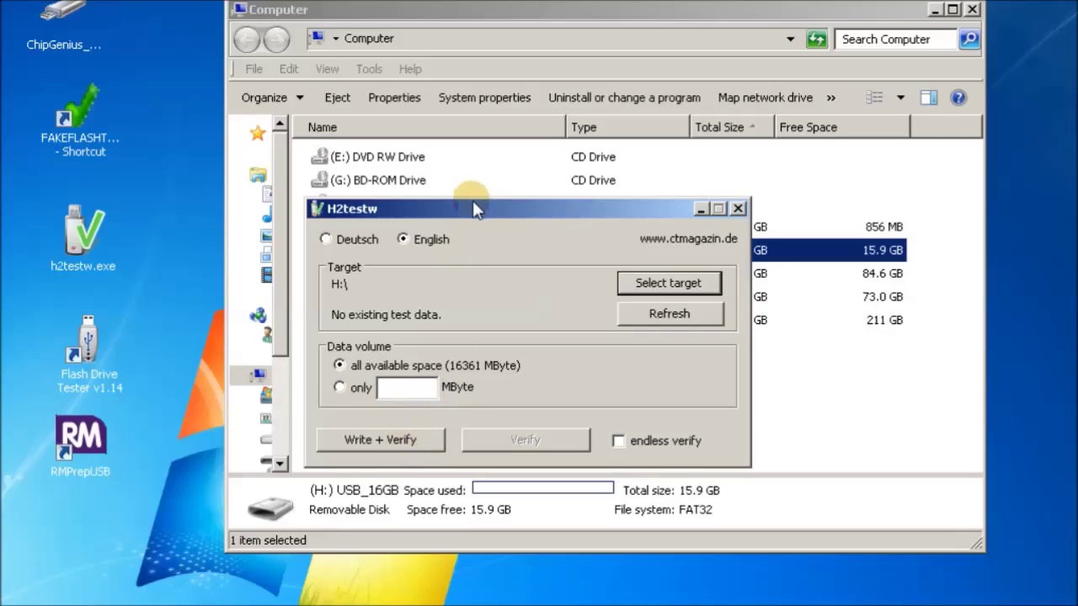
drag(474, 203, 661, 286)
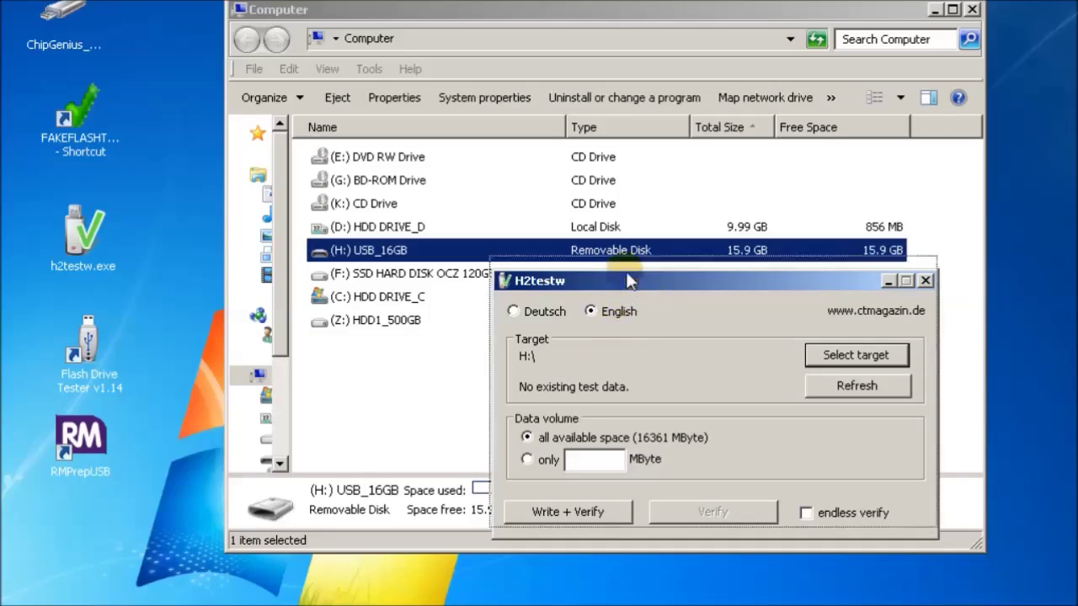
Move the H2testw window slightly upward, out of the way
drag(632, 291, 621, 239)
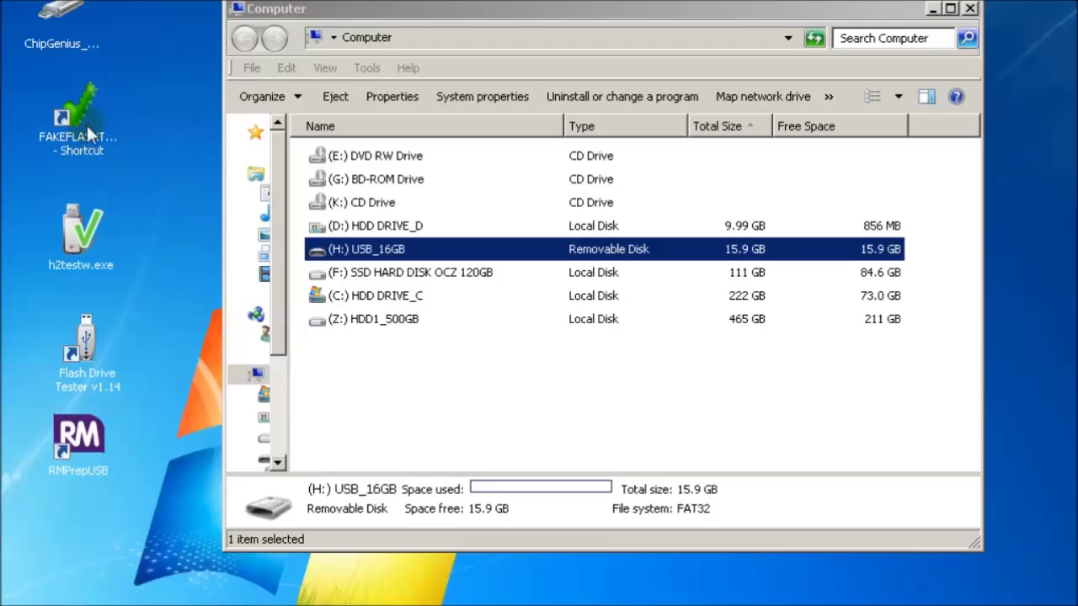
Launch FakeFlashTest from its desktop shortcut and dismiss the About notes after reading them
click(84, 120)
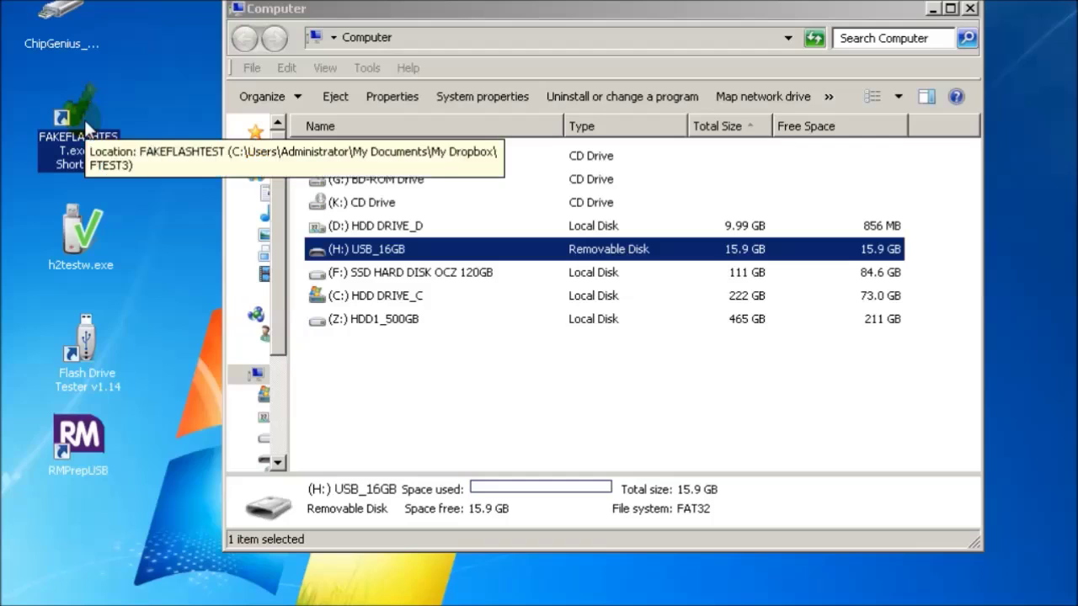
double_click(101, 147)
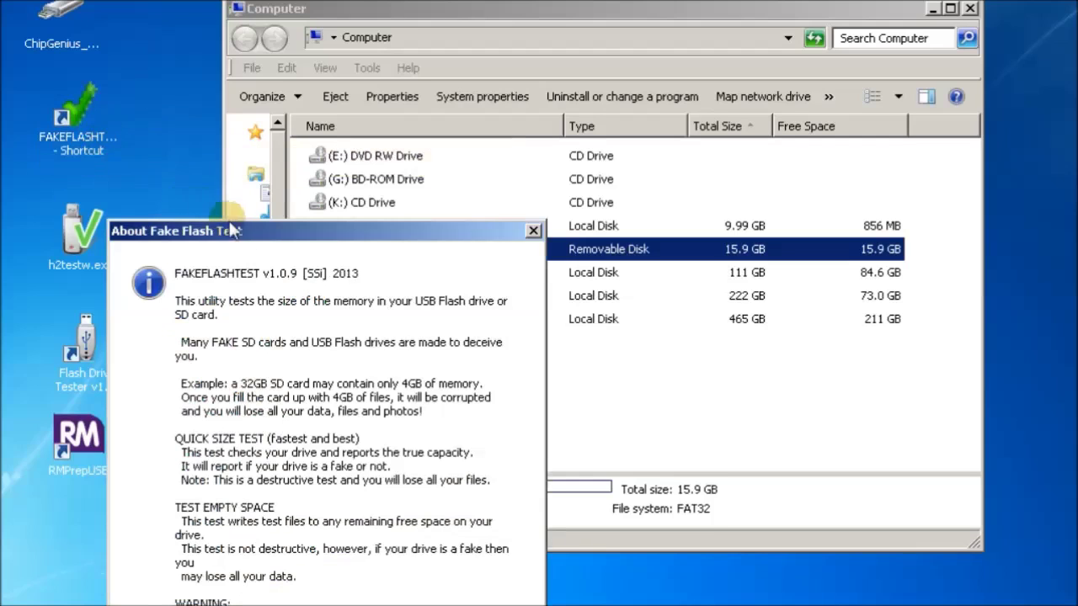
drag(234, 229, 446, 85)
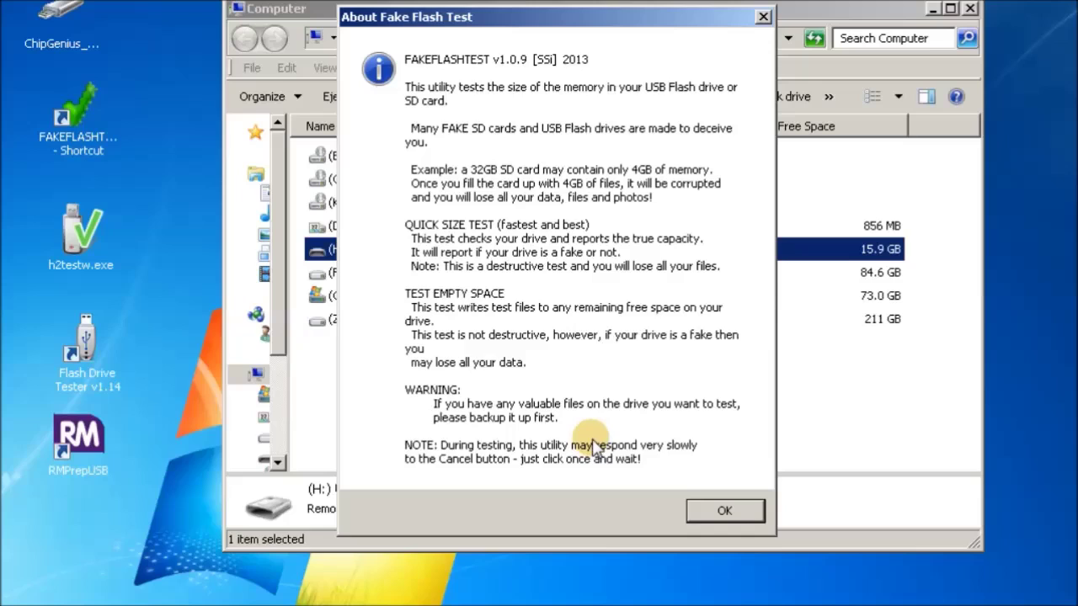
click(703, 511)
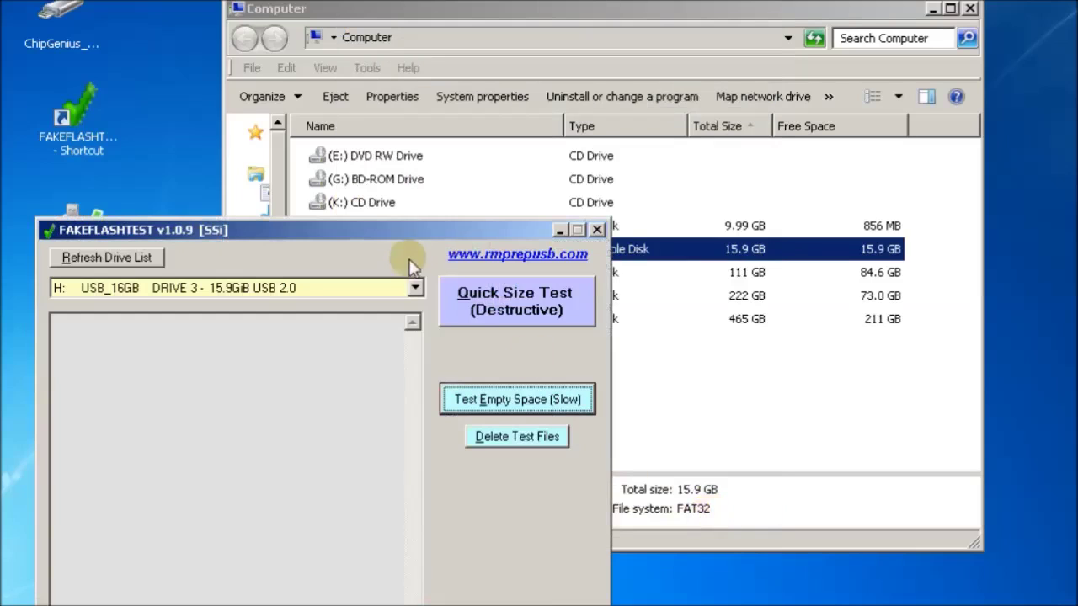
Move the FakeFlashTest window up and to the right
drag(404, 234, 650, 48)
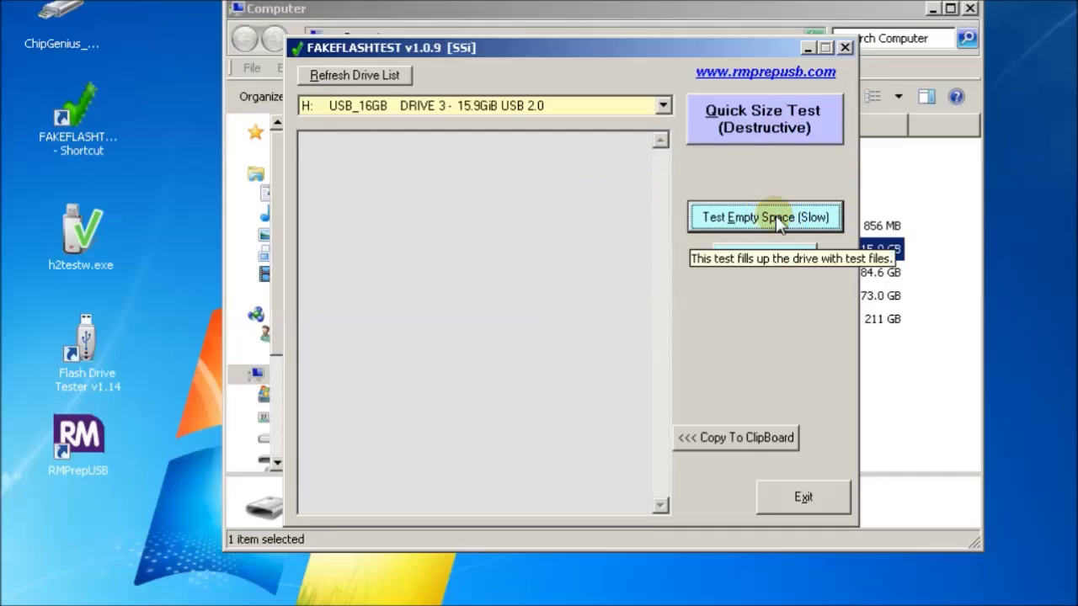
Run the destructive Quick Size Test on drive 3; it fails with 2,003.7690 MiB usable
click(777, 128)
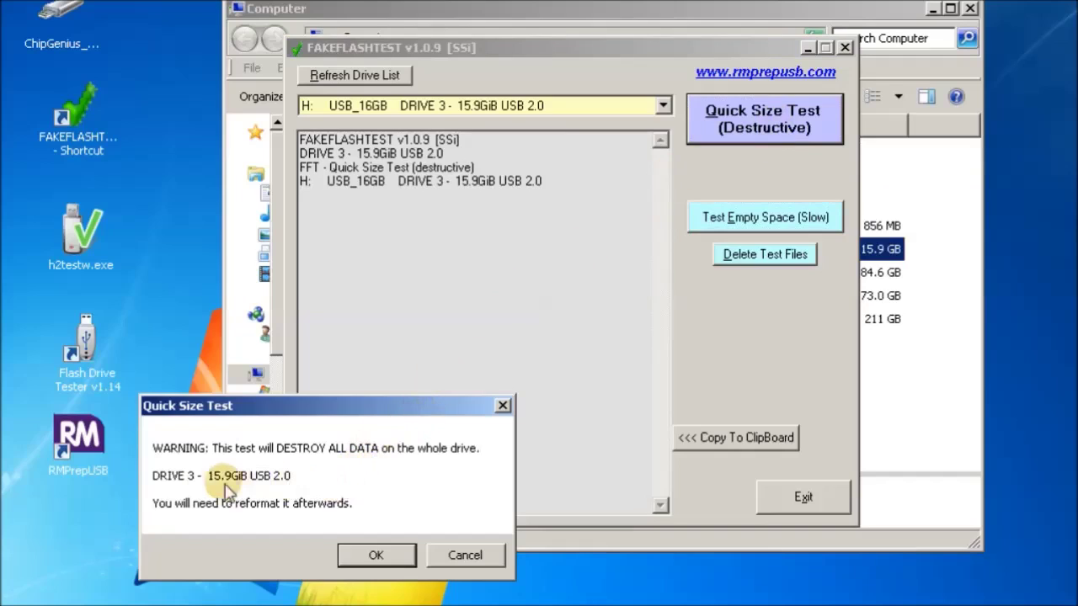
click(377, 556)
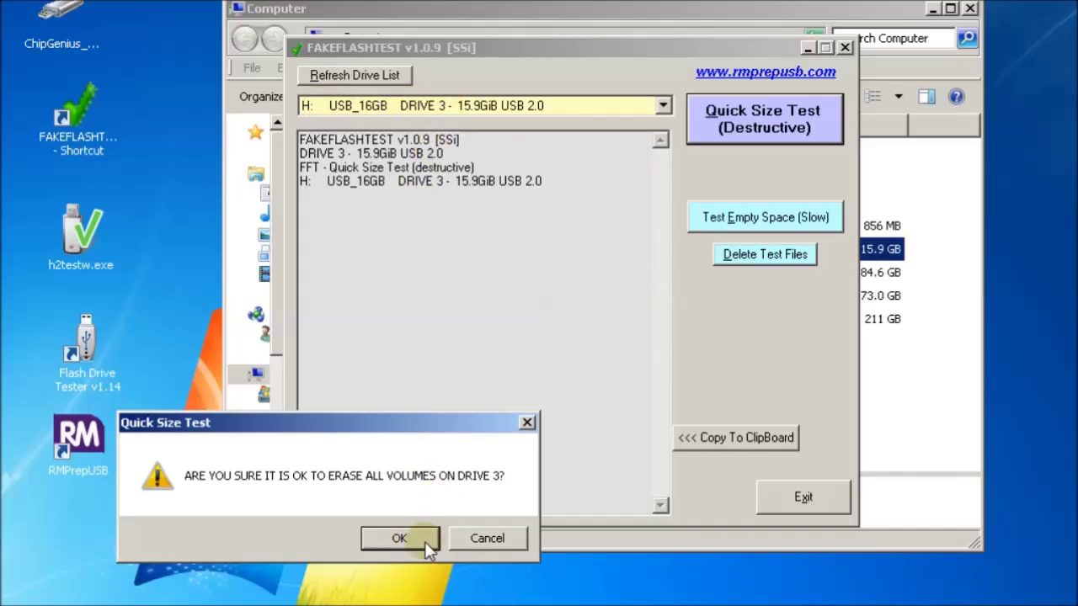
click(399, 538)
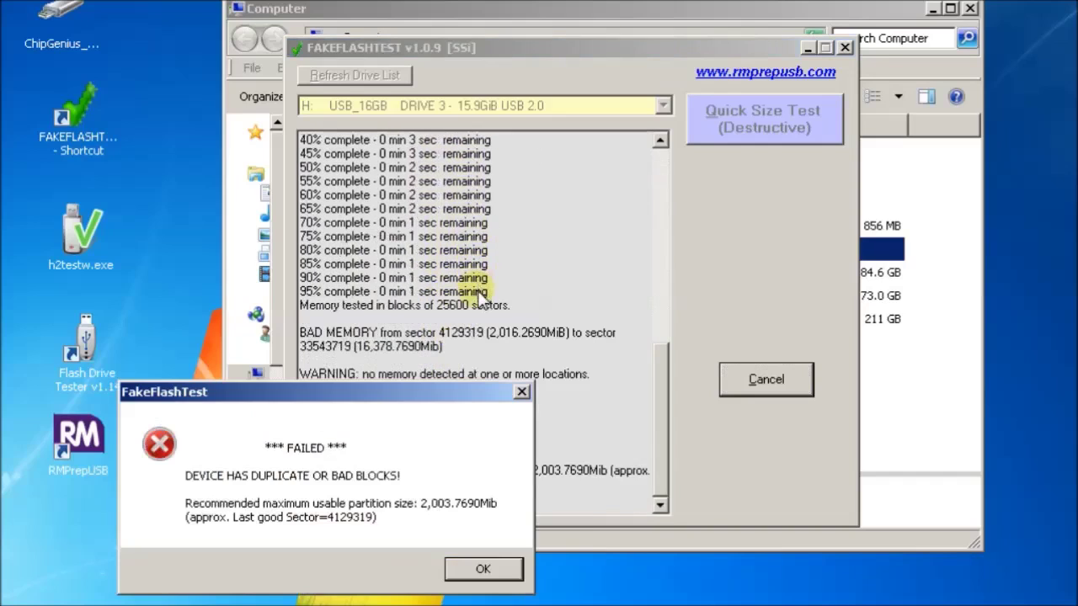
drag(425, 396, 581, 288)
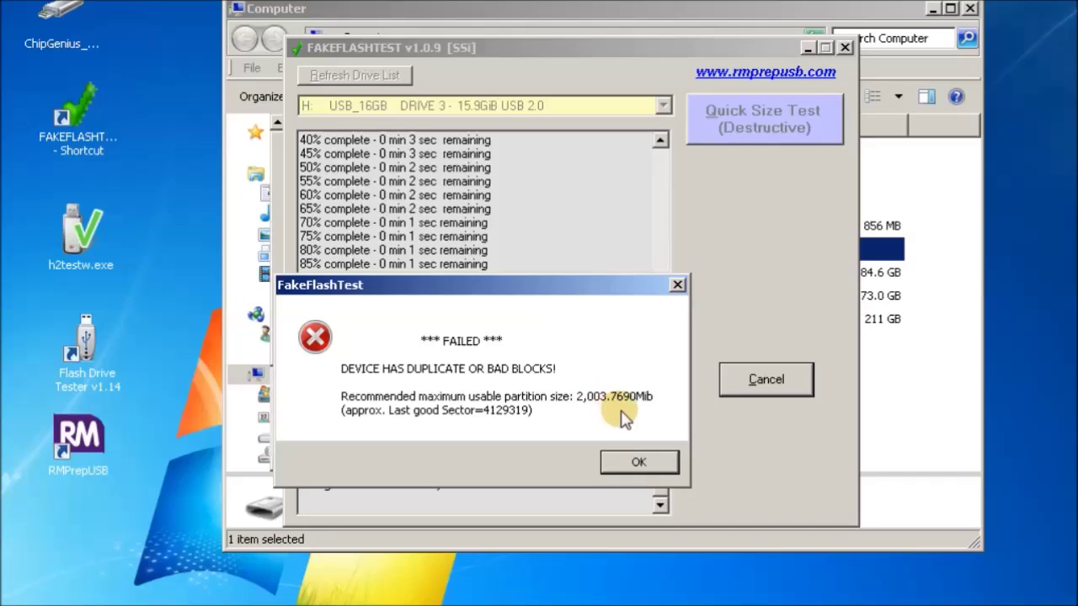
Acknowledge the FAILED result and reformat advice, then copy the results log to the clipboard
click(639, 462)
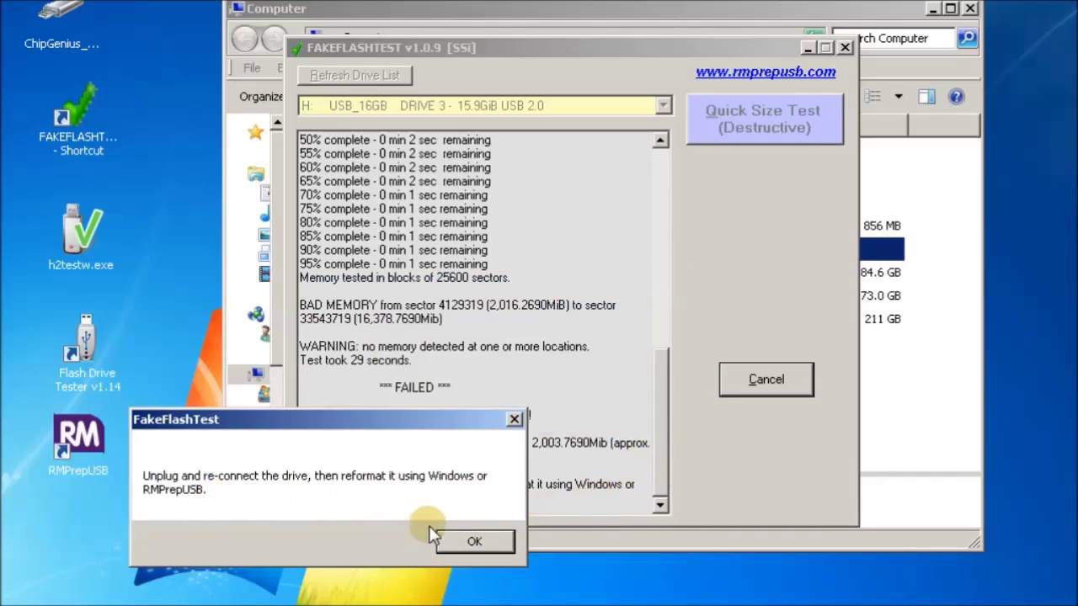
click(475, 541)
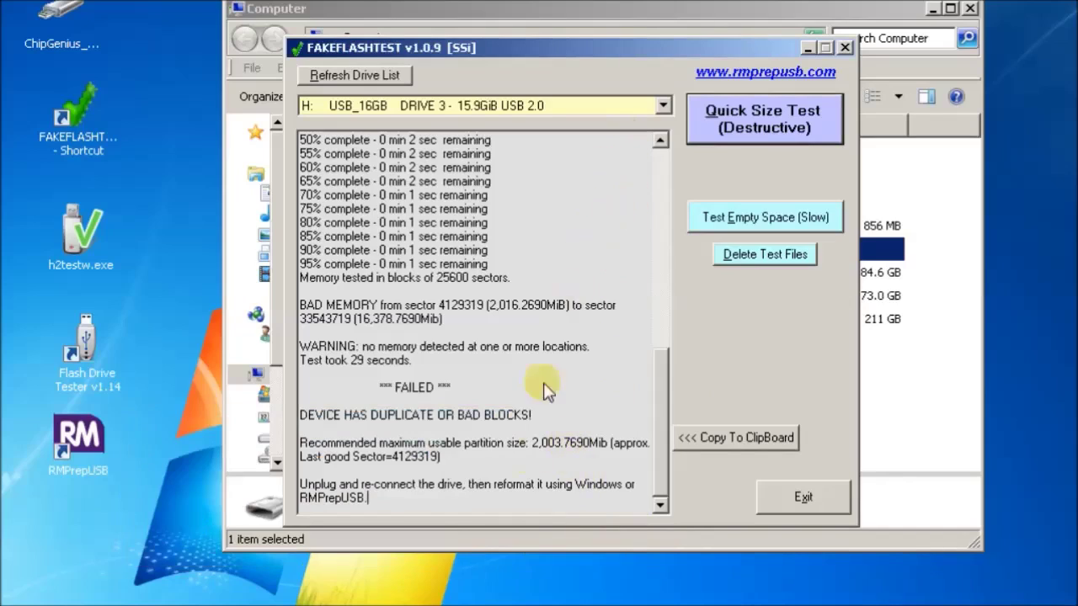
click(744, 438)
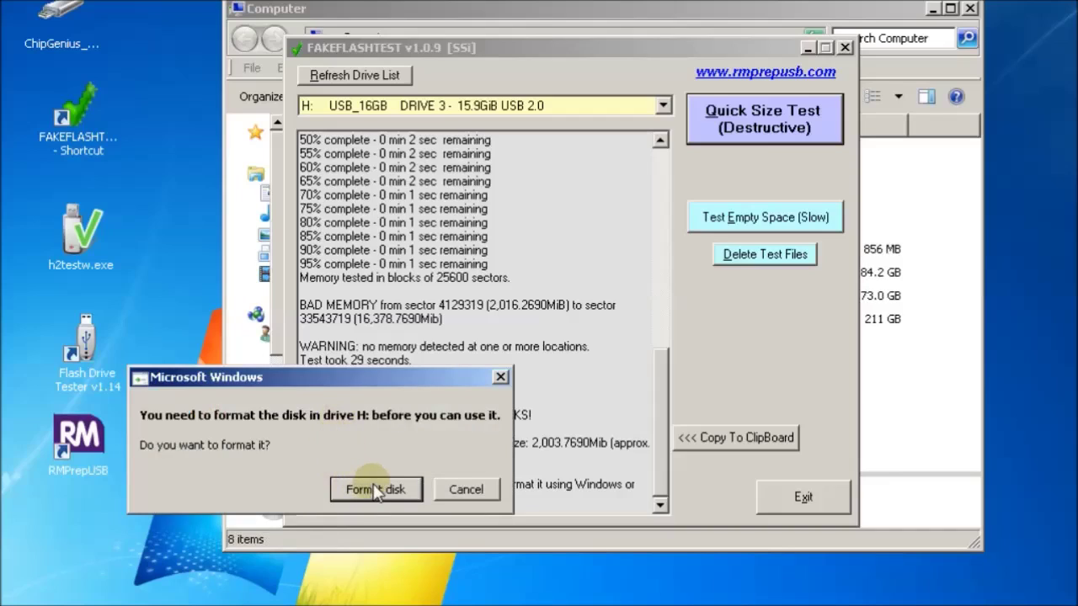
Quick-format drive H: as FAT32 with volume label USB16GB
click(375, 490)
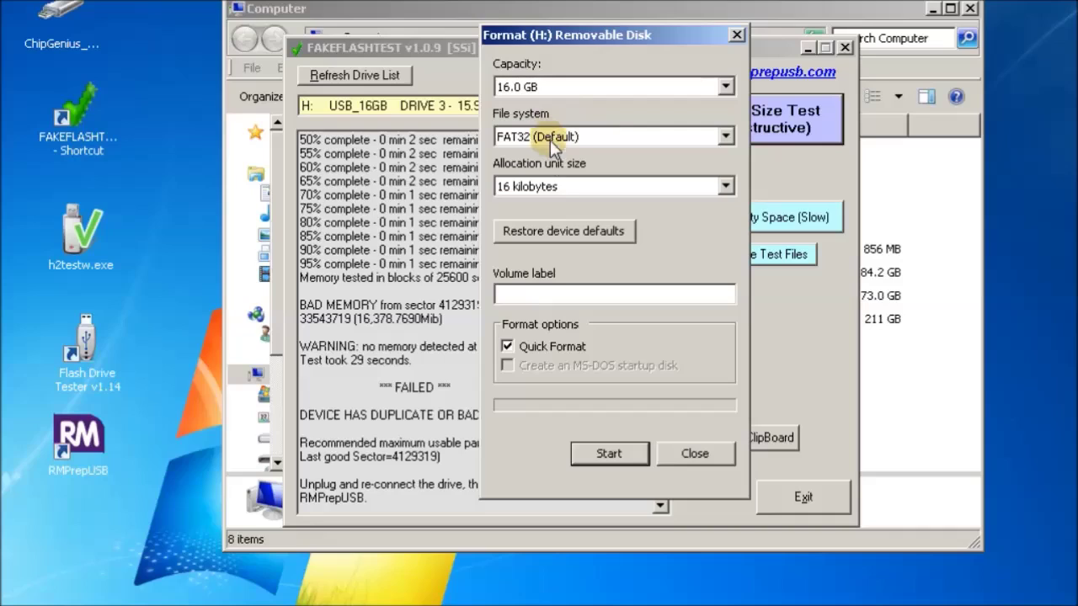
click(534, 294)
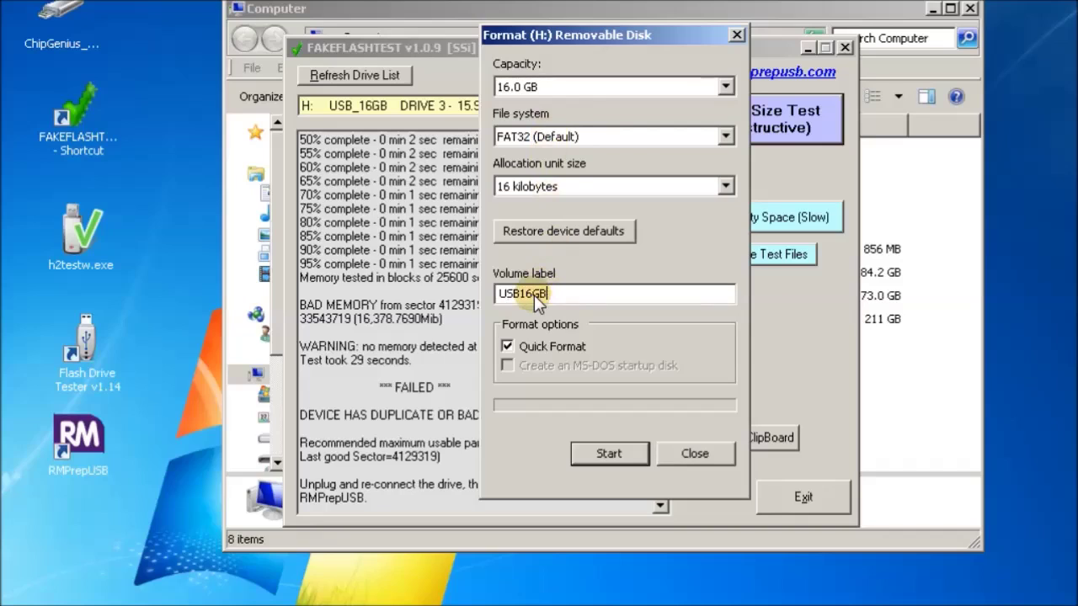
click(607, 455)
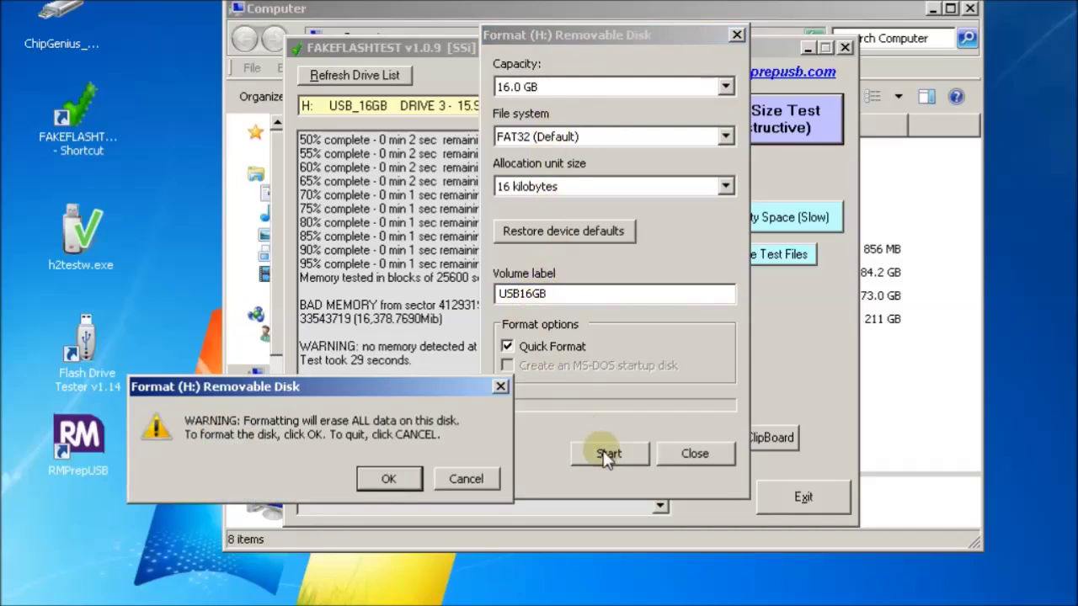
click(394, 477)
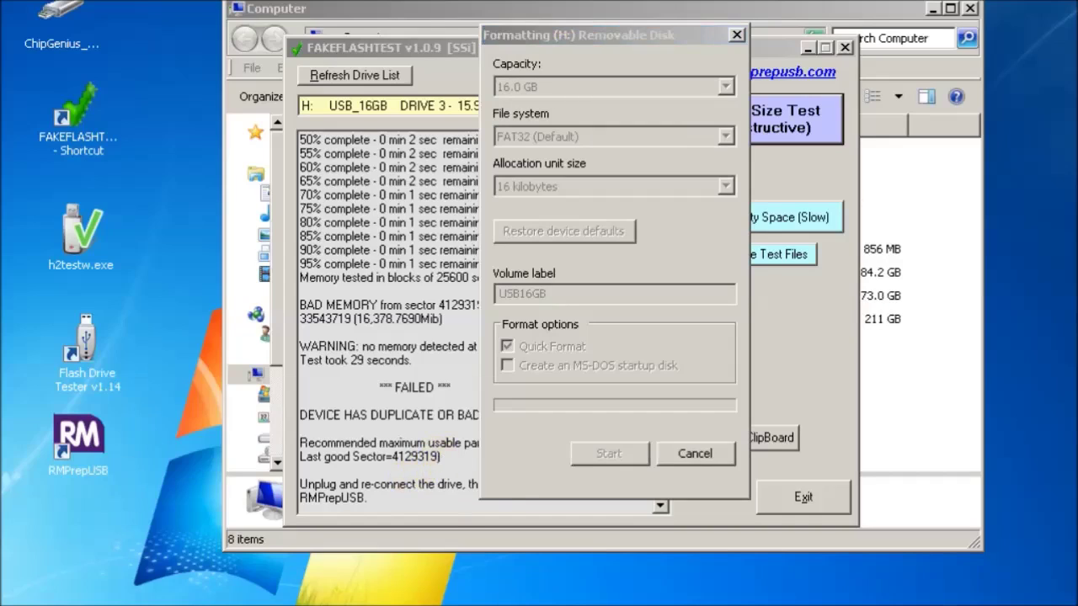
drag(320, 396, 542, 300)
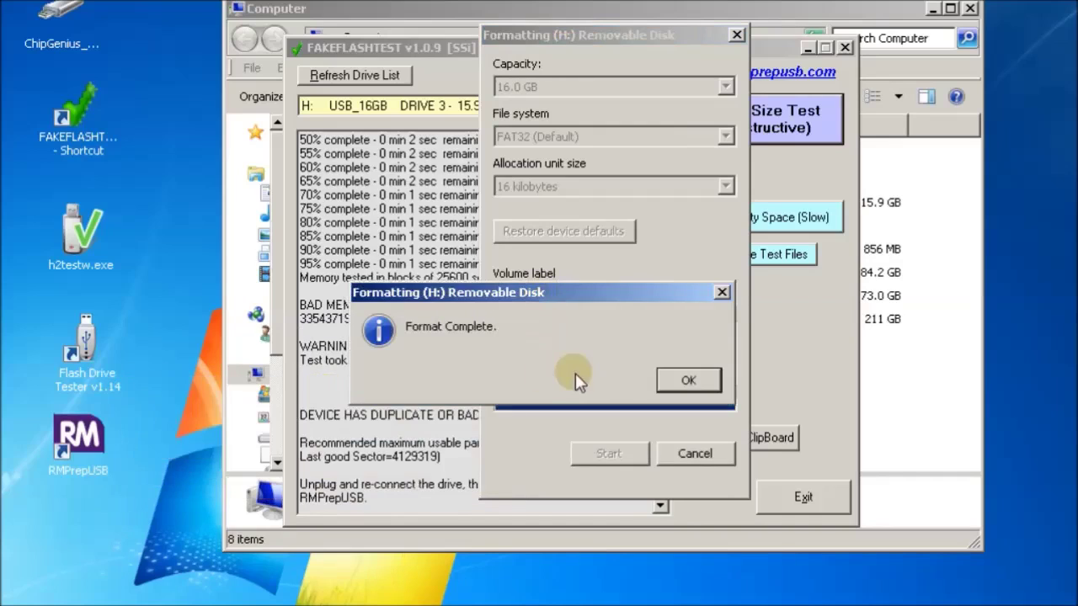
click(679, 381)
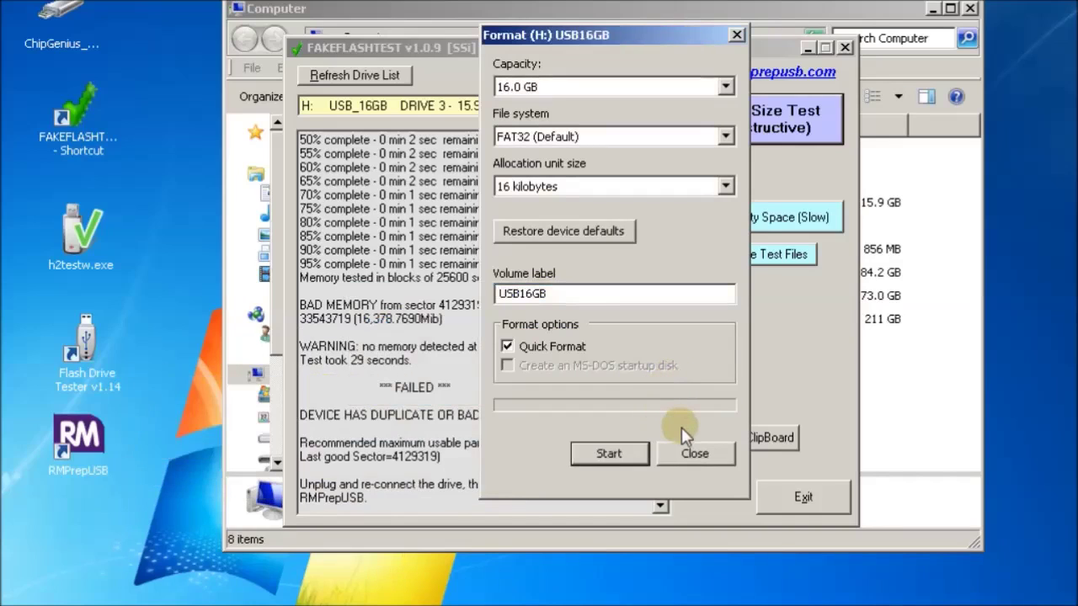
click(710, 467)
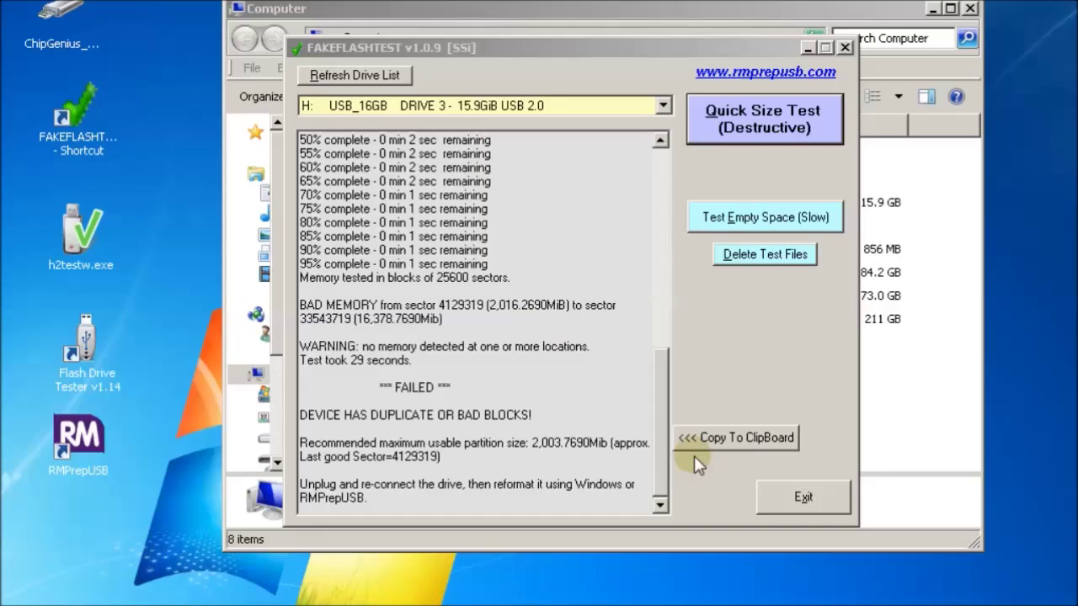
Close the Explorer window and launch RMPrepUSB
click(908, 389)
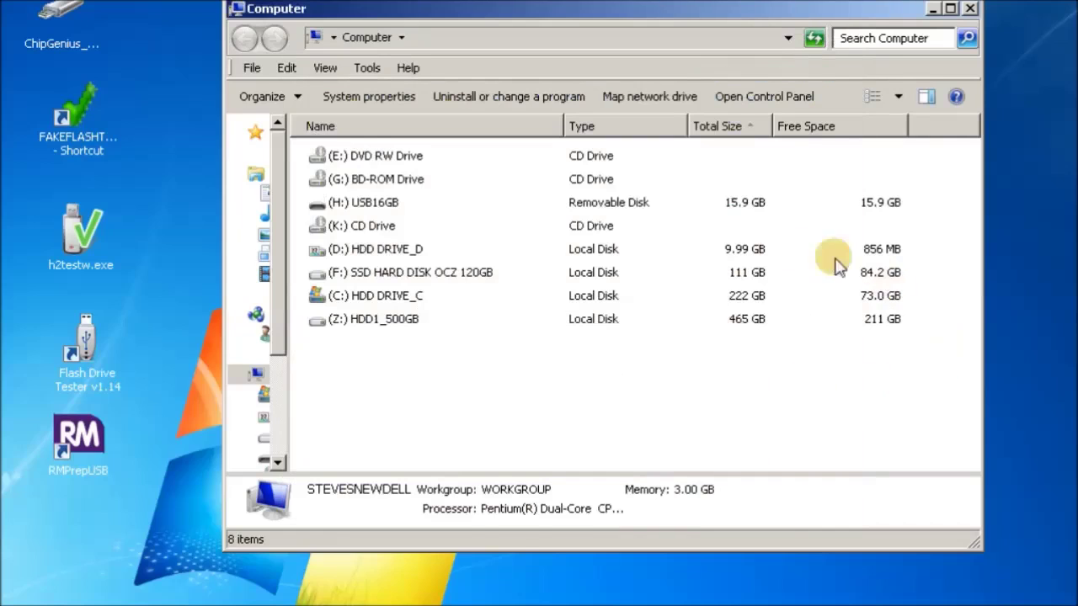
click(971, 8)
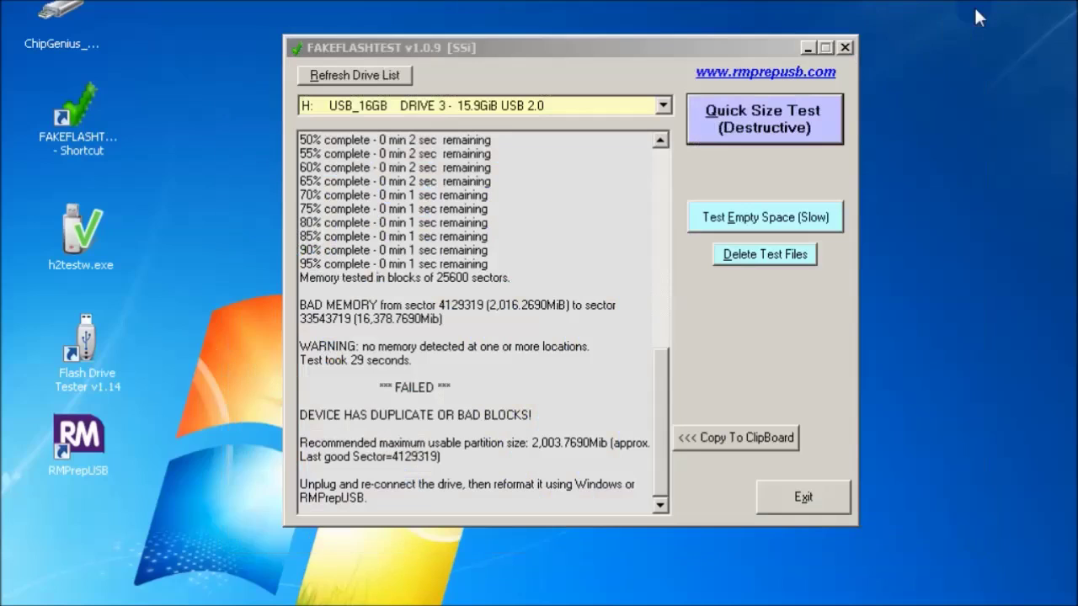
double_click(85, 438)
mouse_move(311, 410)
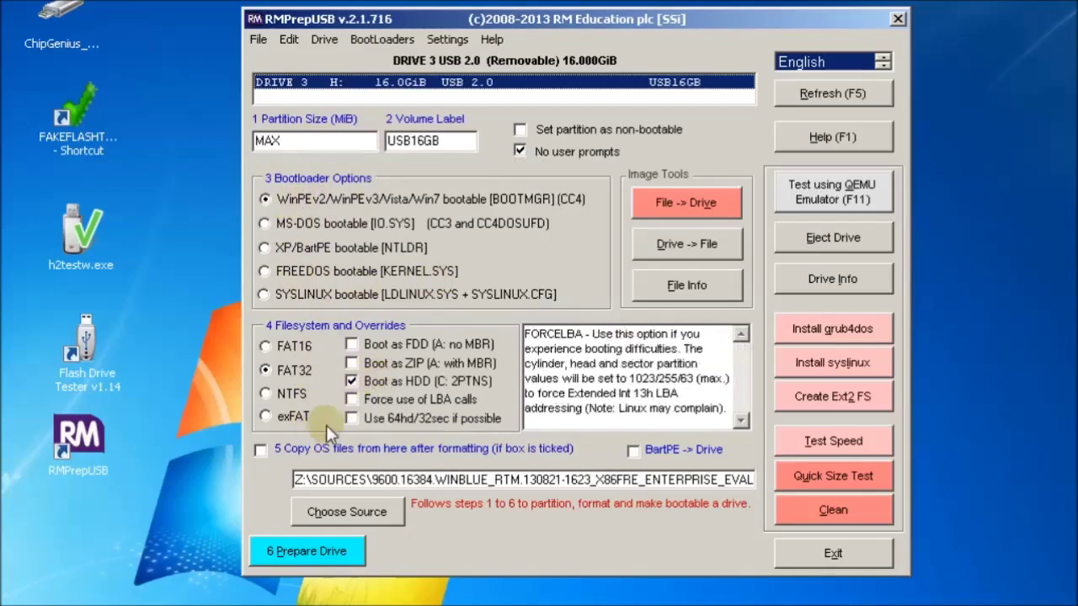
Prepare drive 3 as a FAT32 partition labelled USB16GB and confirm
click(303, 553)
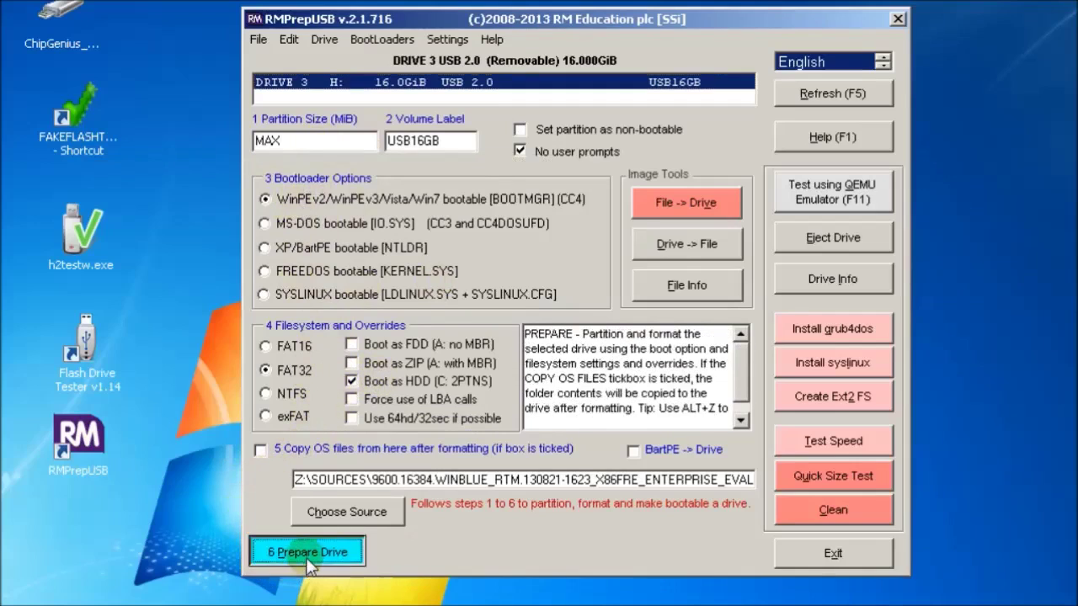
click(339, 562)
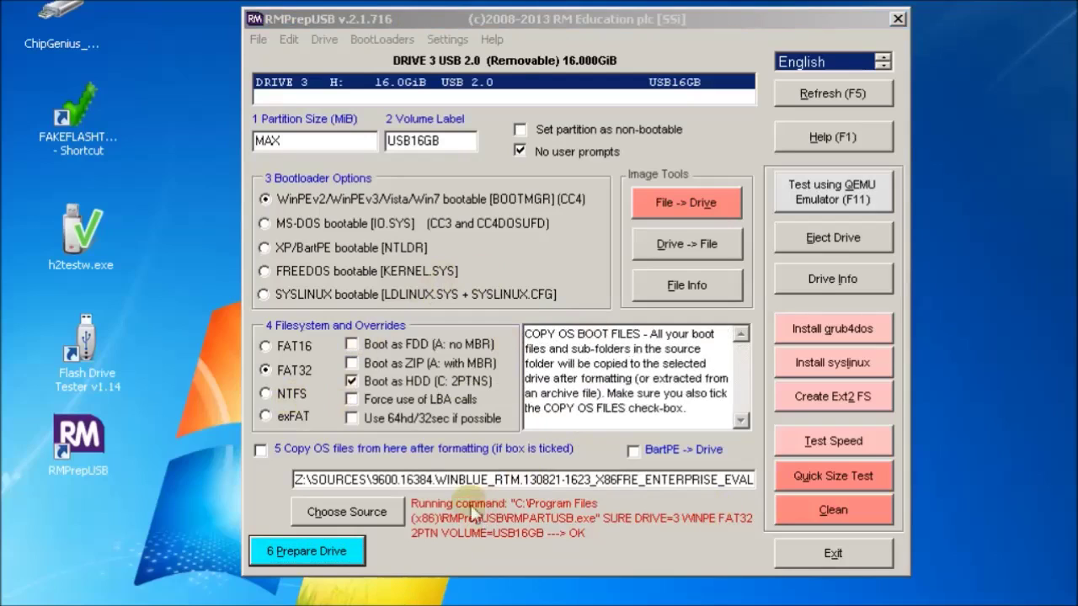
Attempt to prepare drive 3 with NTFS in RMPrepUSB; it fails with RMPARTUSB Error 9
click(287, 393)
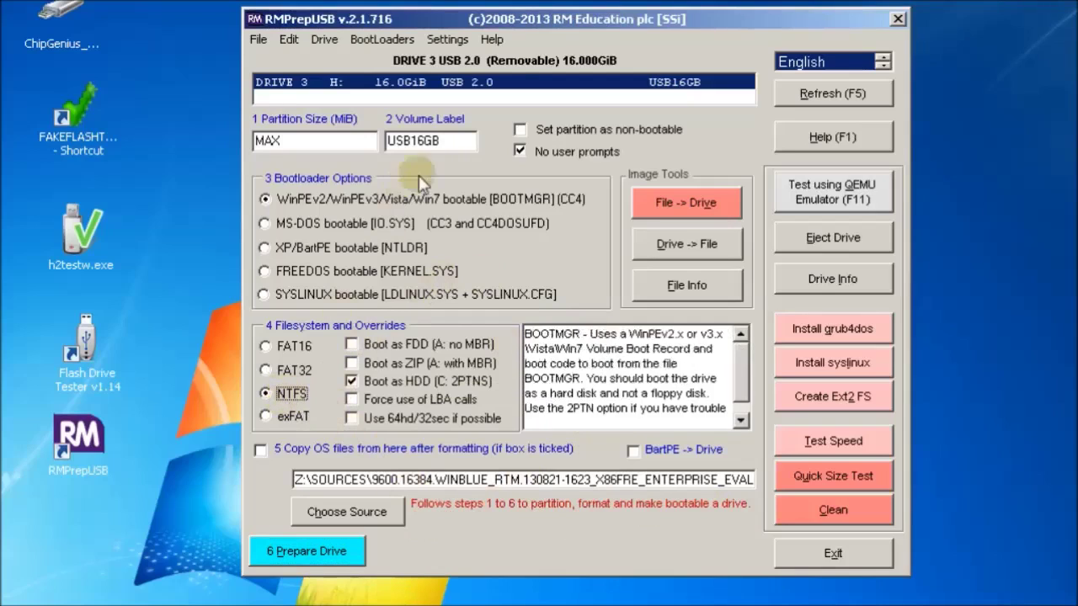
click(352, 554)
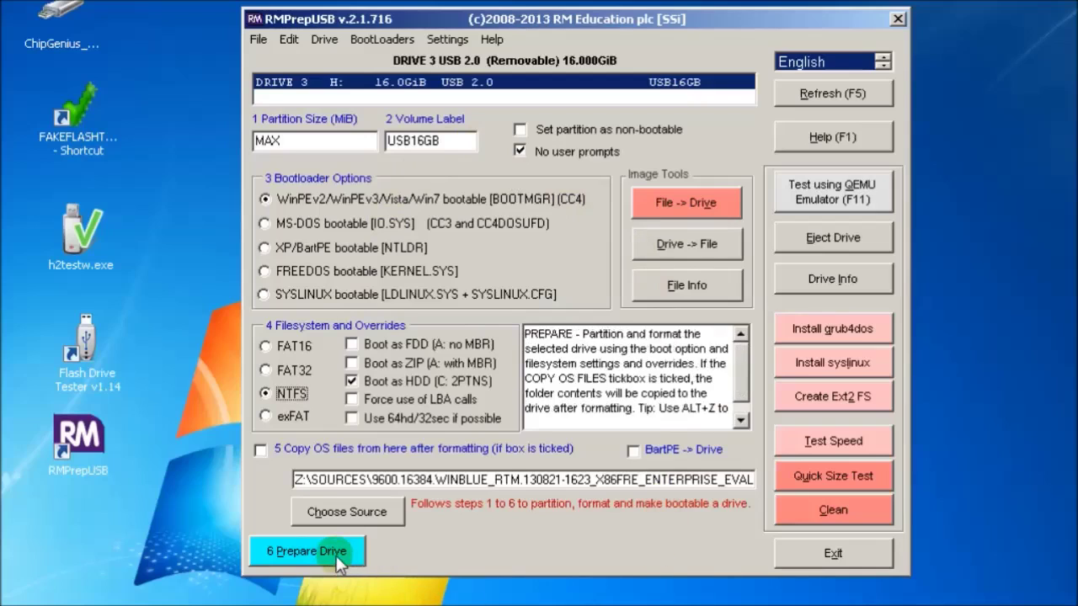
click(368, 556)
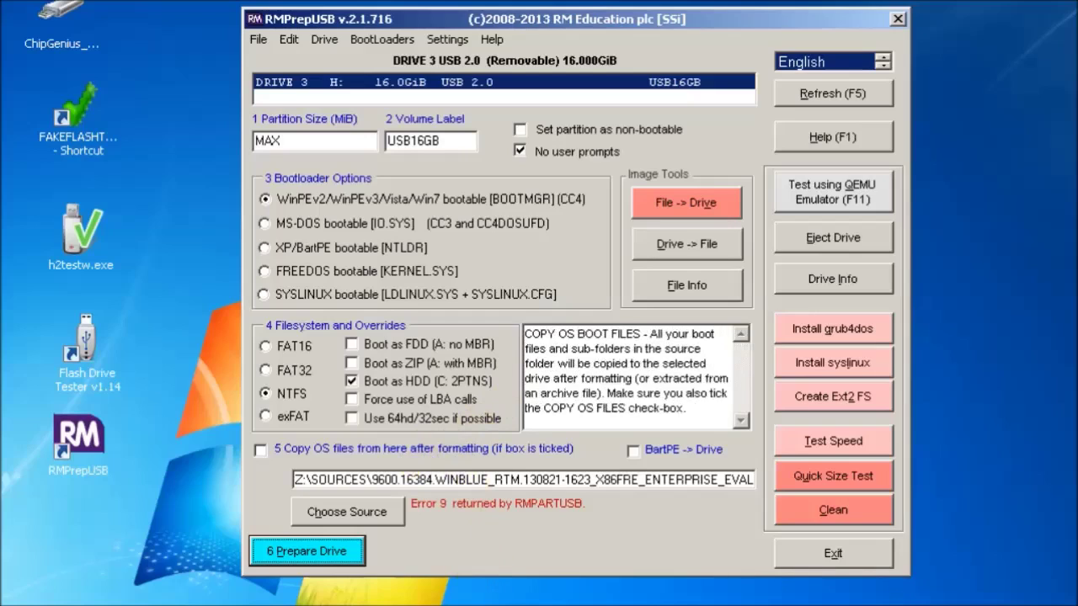
Prepare drive 3 again as FAT32 with label USB16GB and confirm the format
click(287, 368)
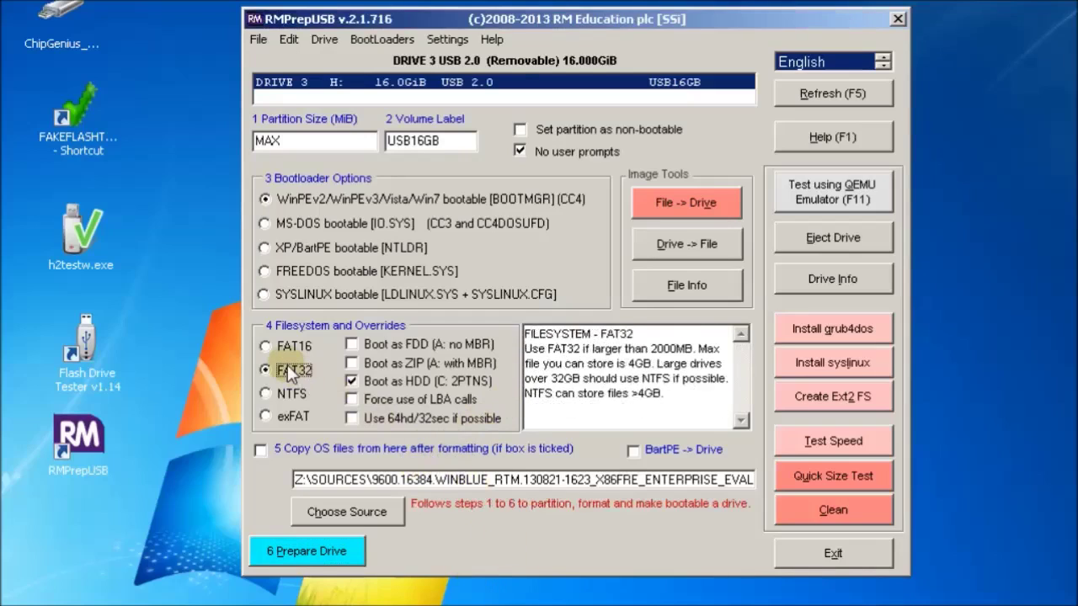
click(347, 558)
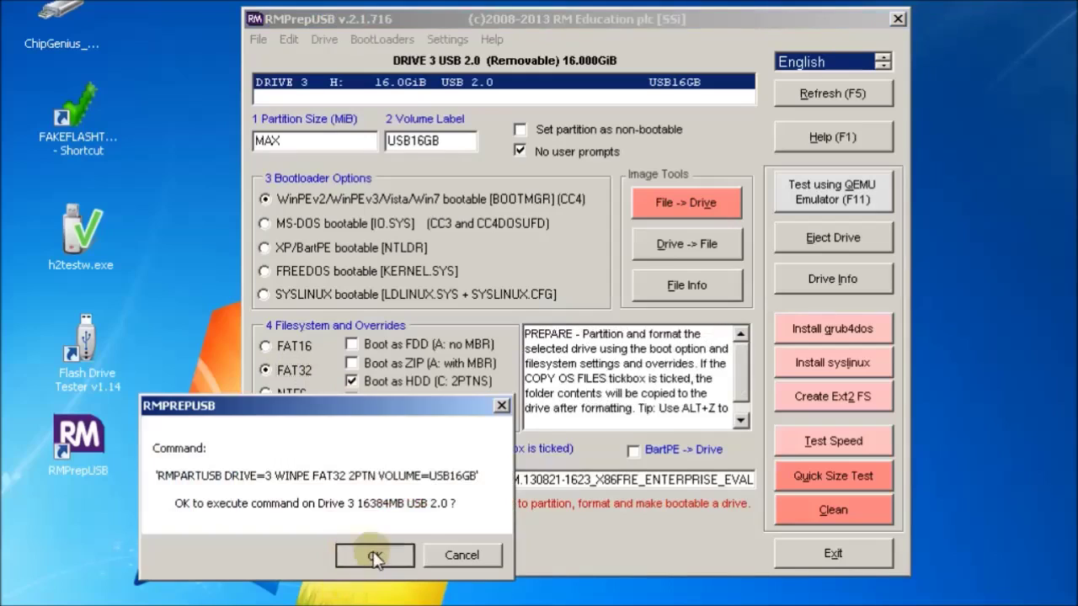
click(375, 555)
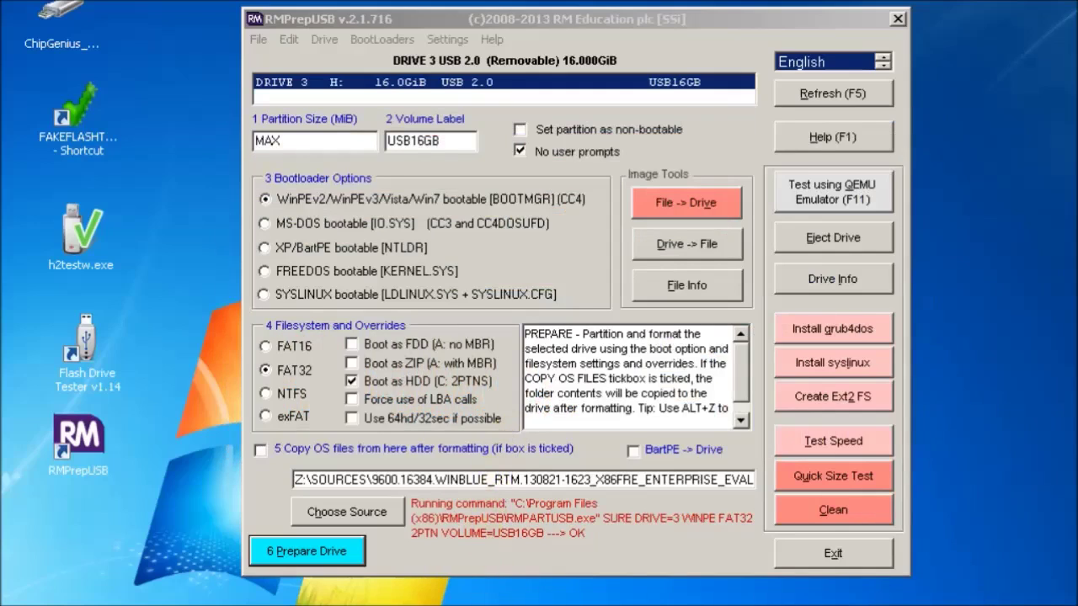
Exit RMPrepUSB and run FakeFlashTest's slow empty-space test on drive H
click(836, 555)
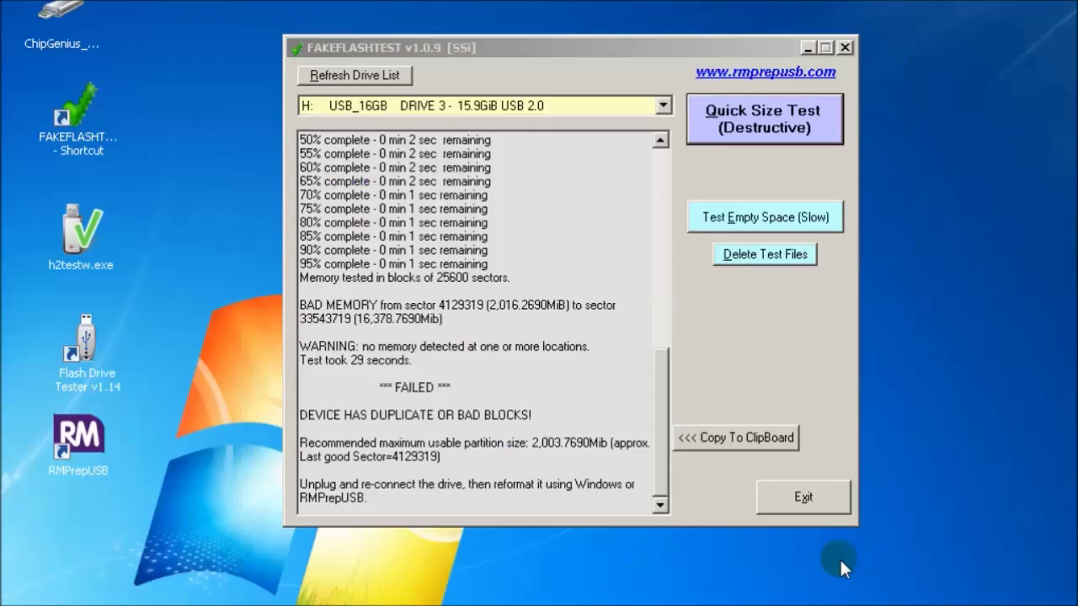
click(806, 215)
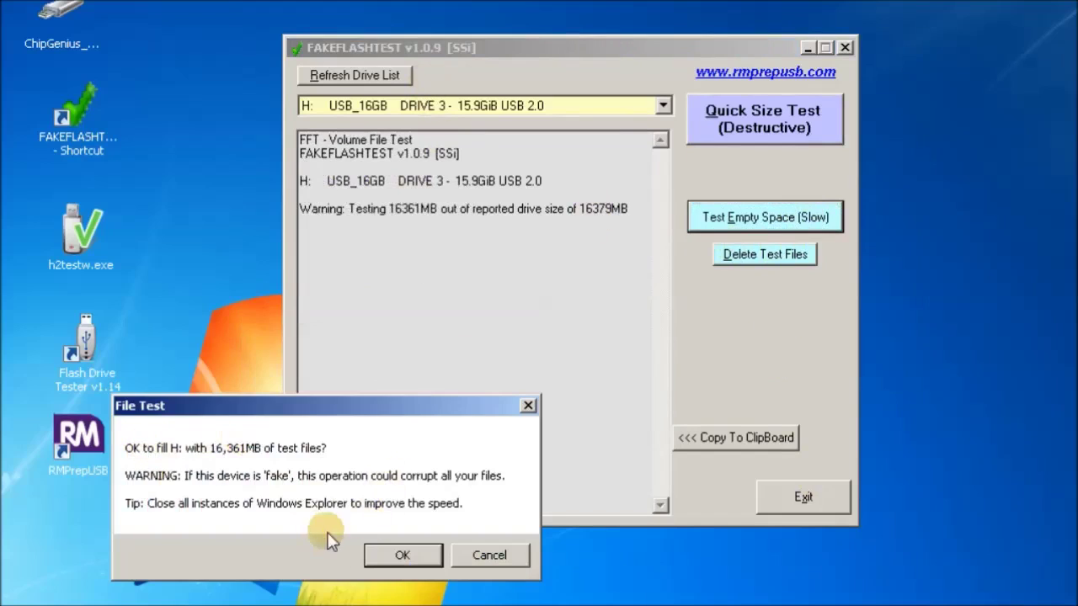
click(392, 555)
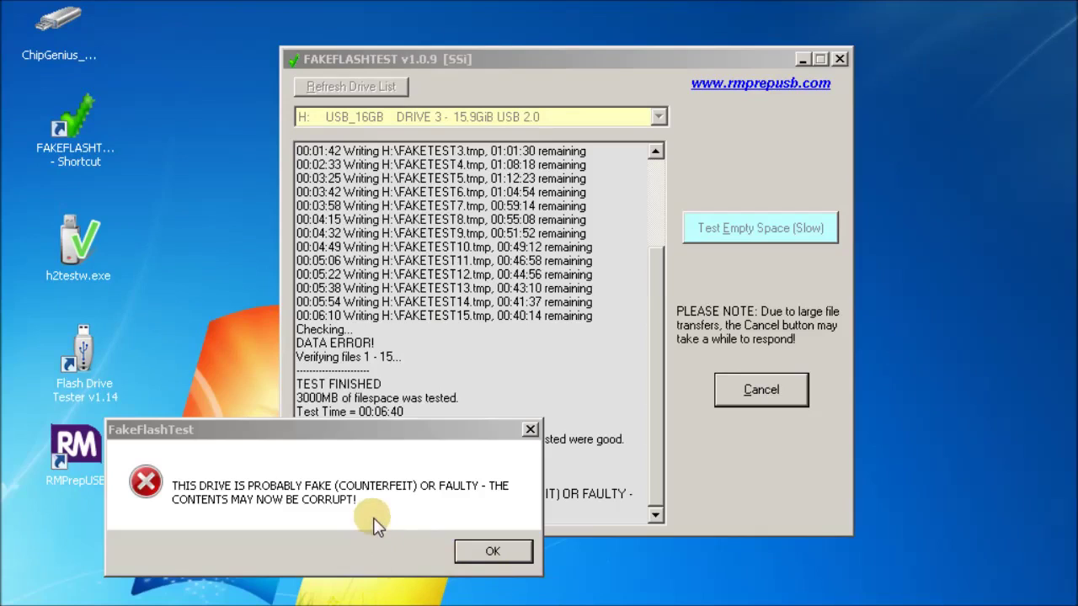
Dismiss the fake-drive warning, check the log showing 800MB of 3000MB good, then exit FakeFlashTest
click(466, 553)
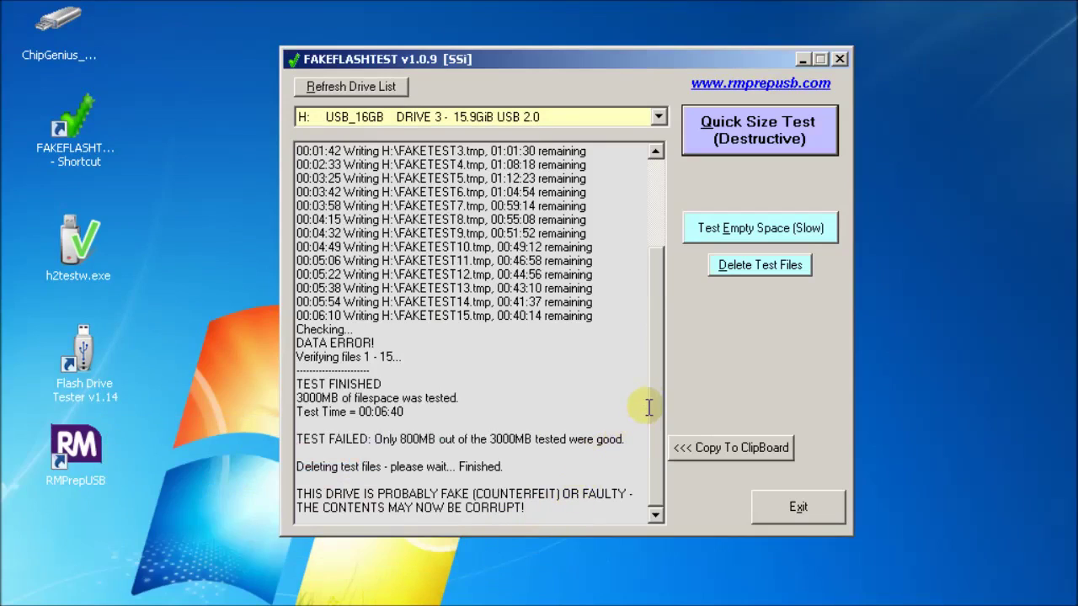
drag(655, 403, 637, 421)
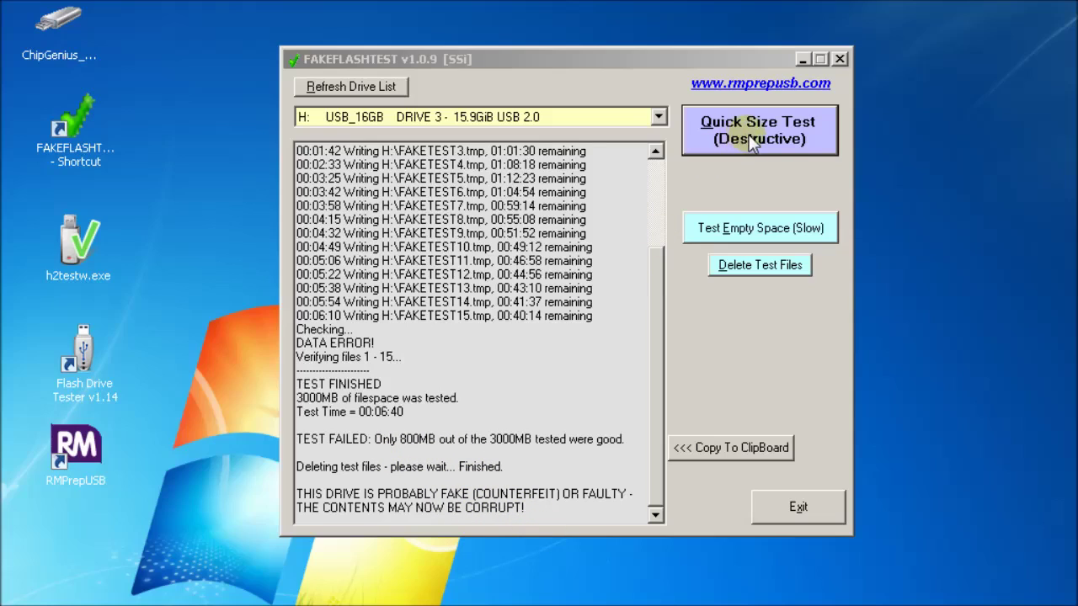
click(790, 502)
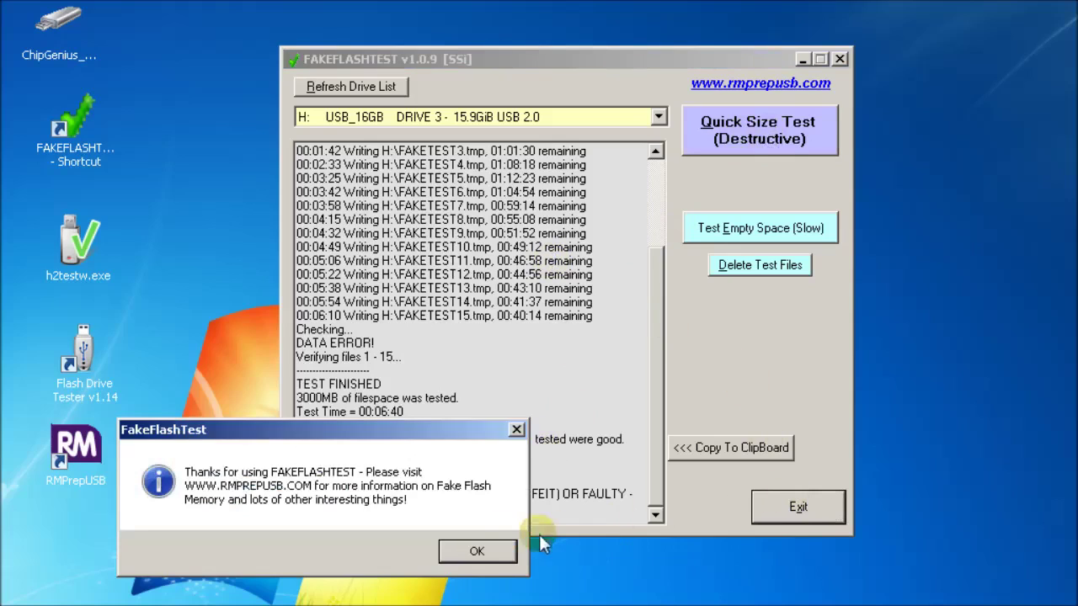
click(478, 552)
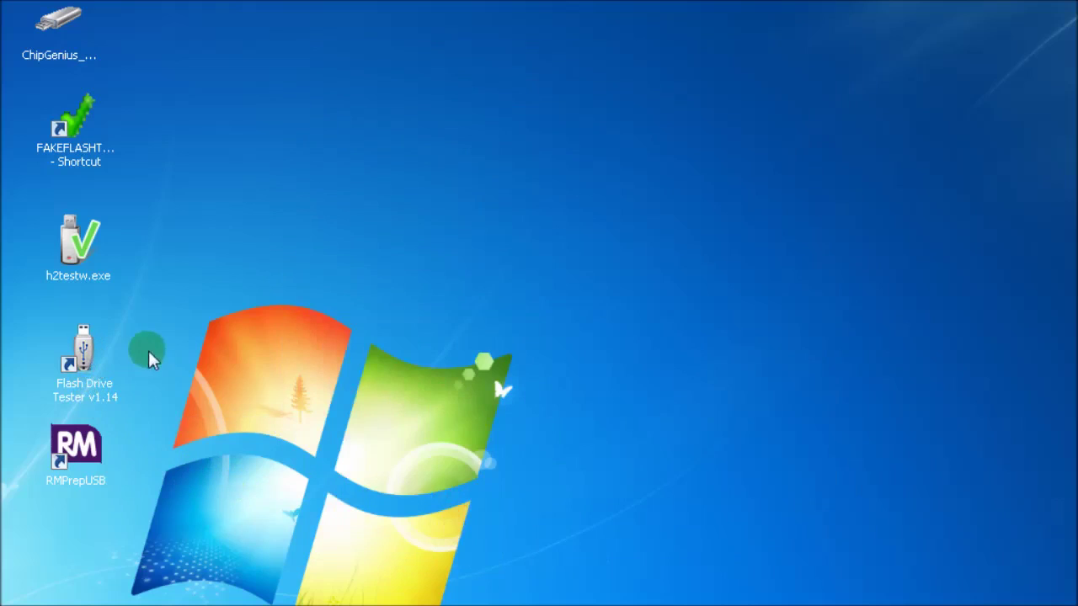
Launch Flash Drive/Card Tester and select the 16383MB drive H
click(91, 353)
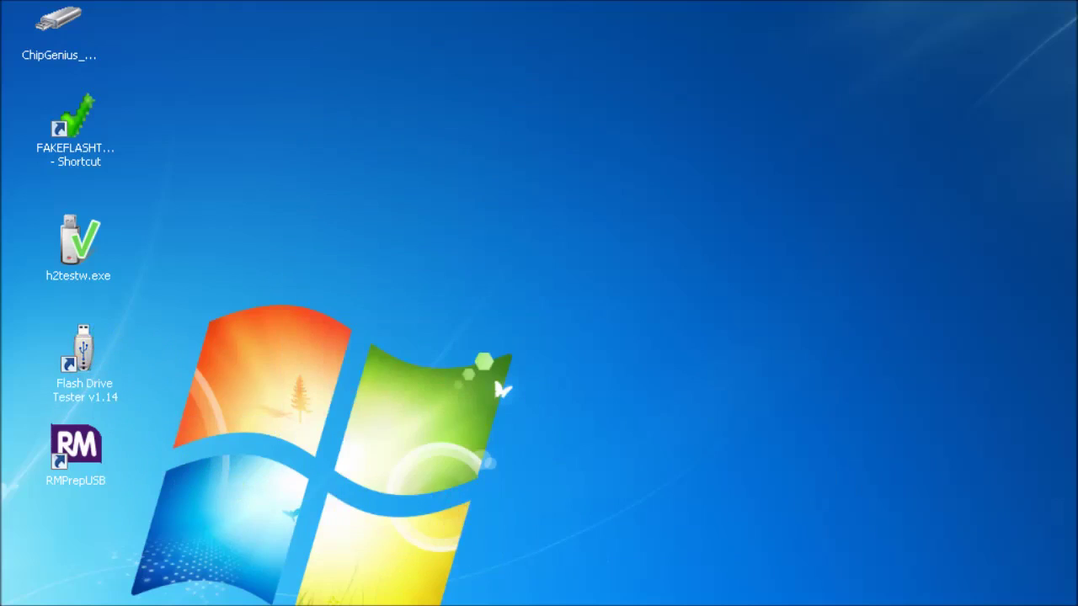
mouse_move(1066, 362)
mouse_down()
mouse_move(1077, 349)
mouse_move(433, 125)
mouse_move(378, 31)
mouse_move(392, 20)
mouse_up()
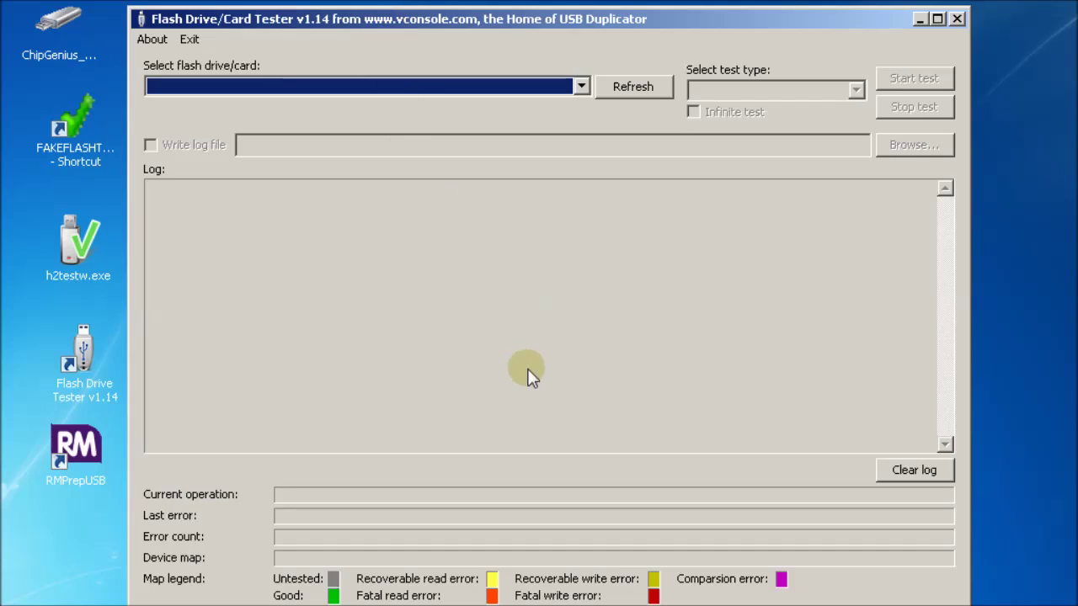
click(582, 85)
click(556, 106)
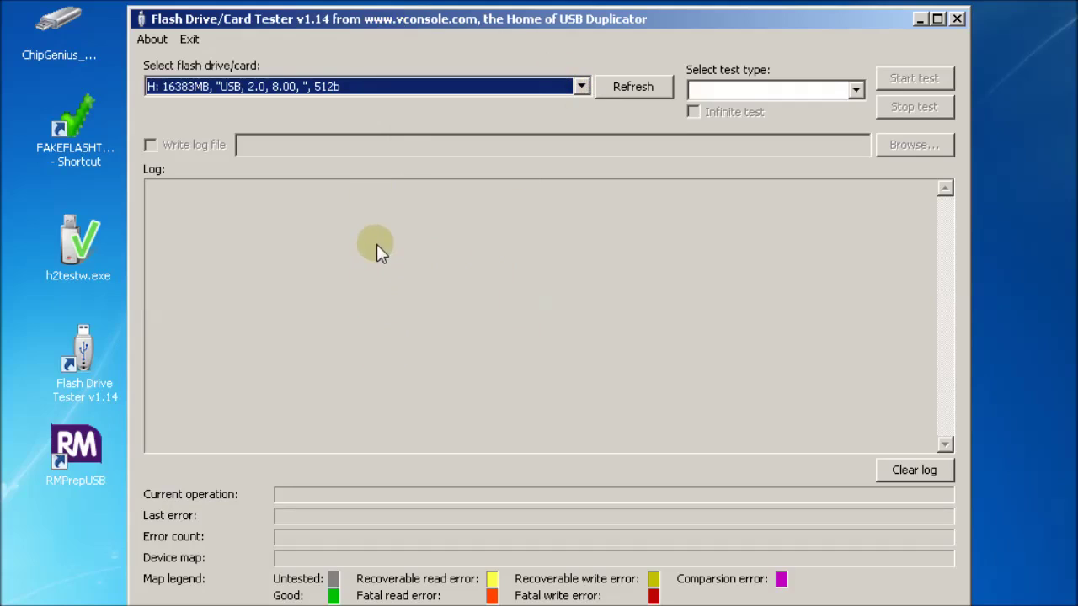
Choose the Write, read and compare test type, then close the tester without running it
click(856, 90)
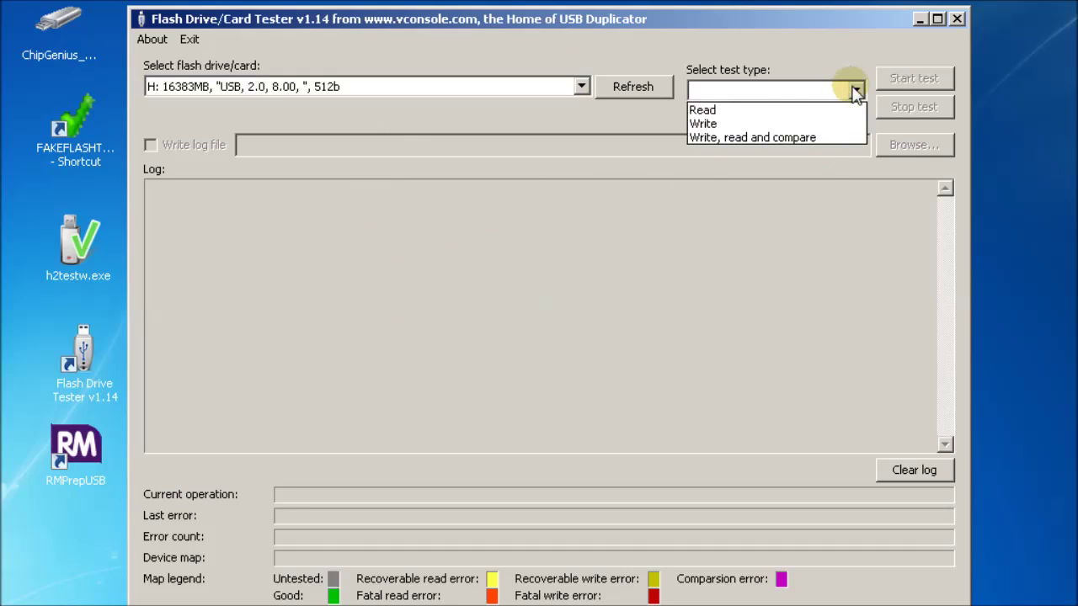
click(814, 138)
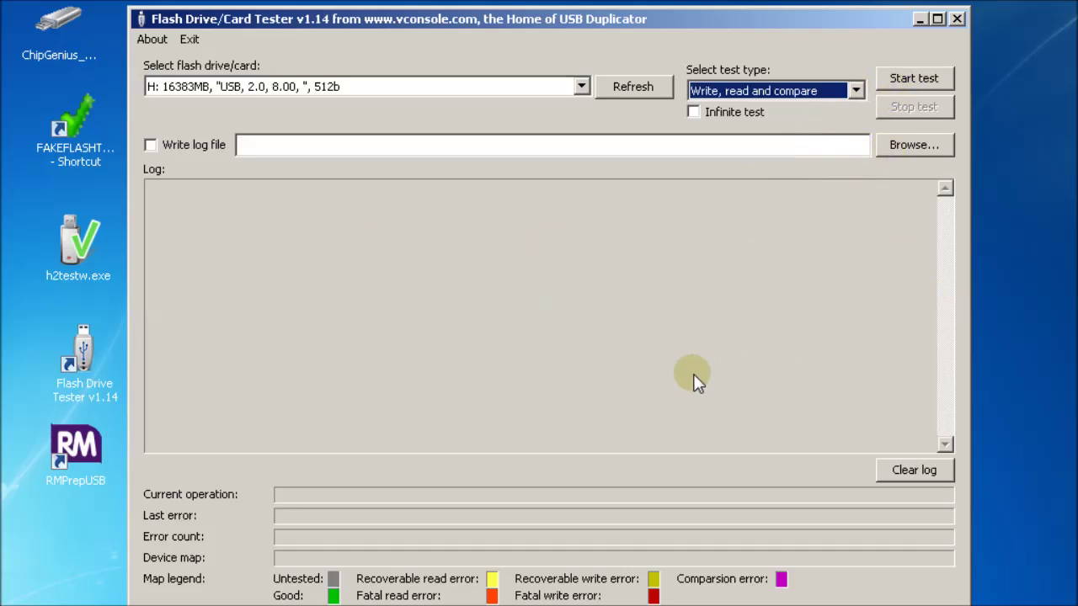
click(957, 19)
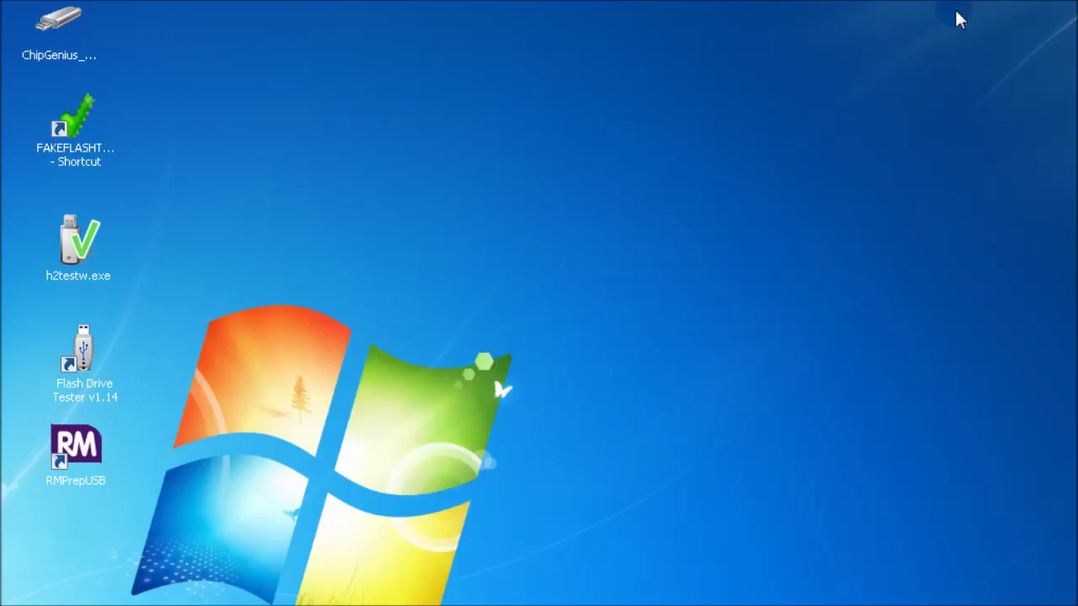